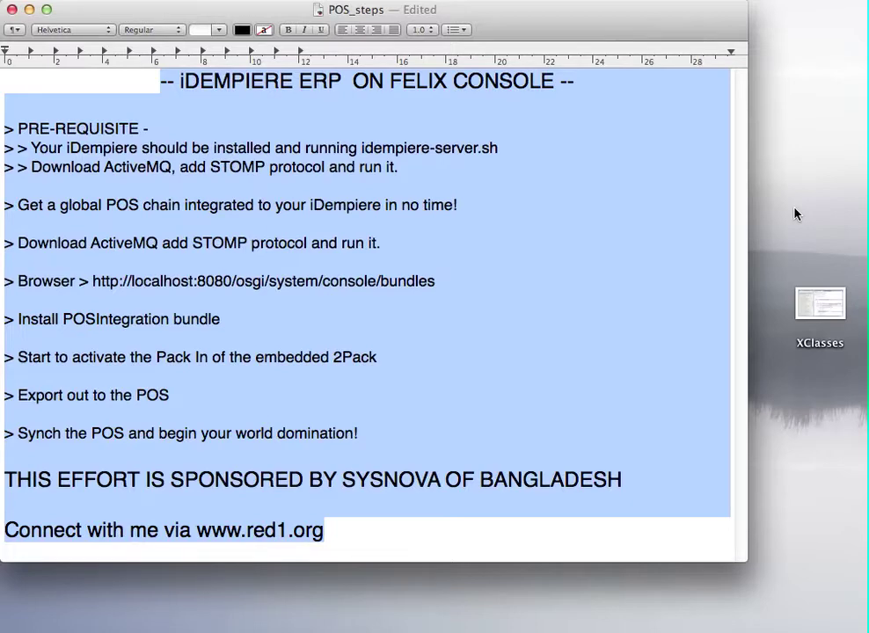
Review the iDempiere, ActiveMQ STOMP and POS chain lines in the POS_steps notes.
left_click(86, 236)
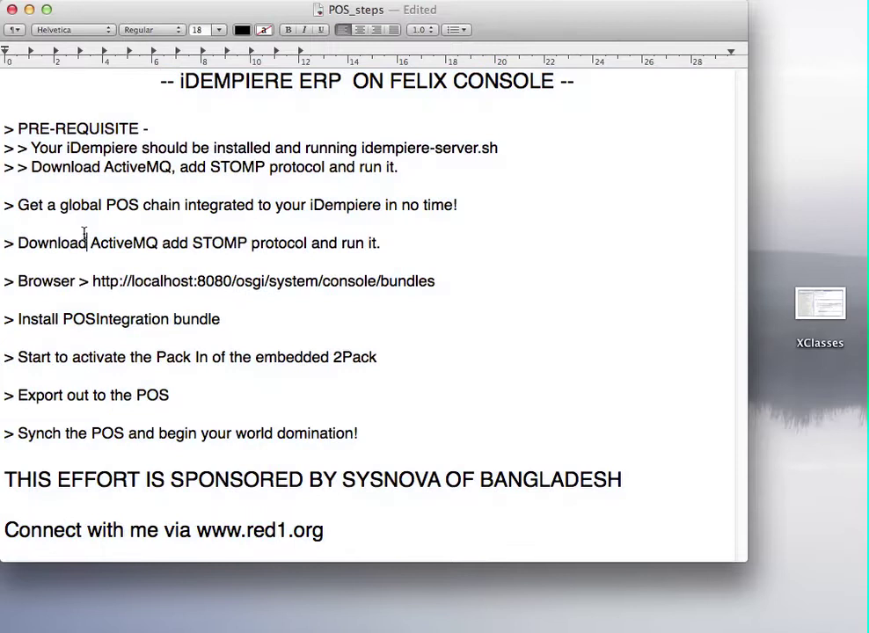
left_click_drag(31, 148, 505, 147)
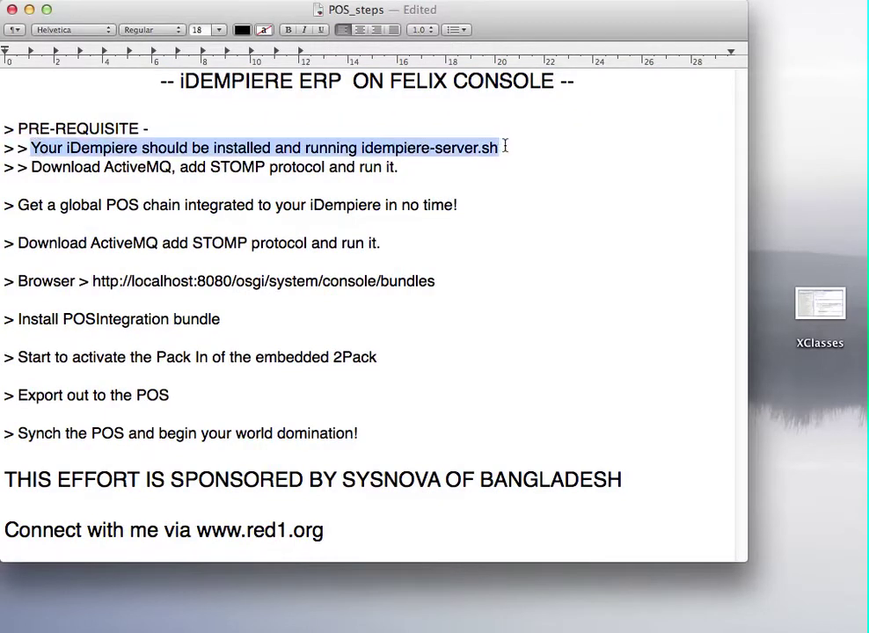
left_click(31, 167)
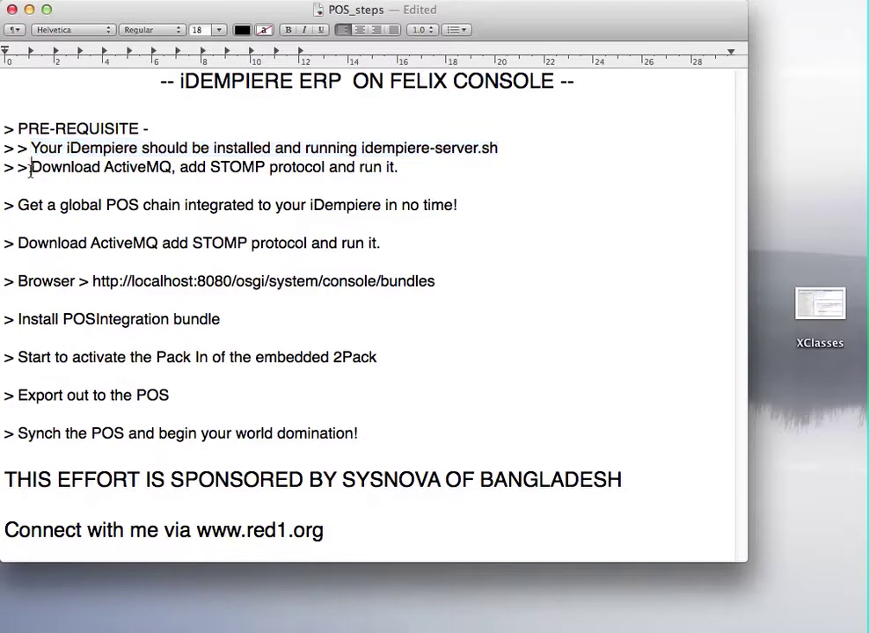
left_click_drag(31, 167, 411, 167)
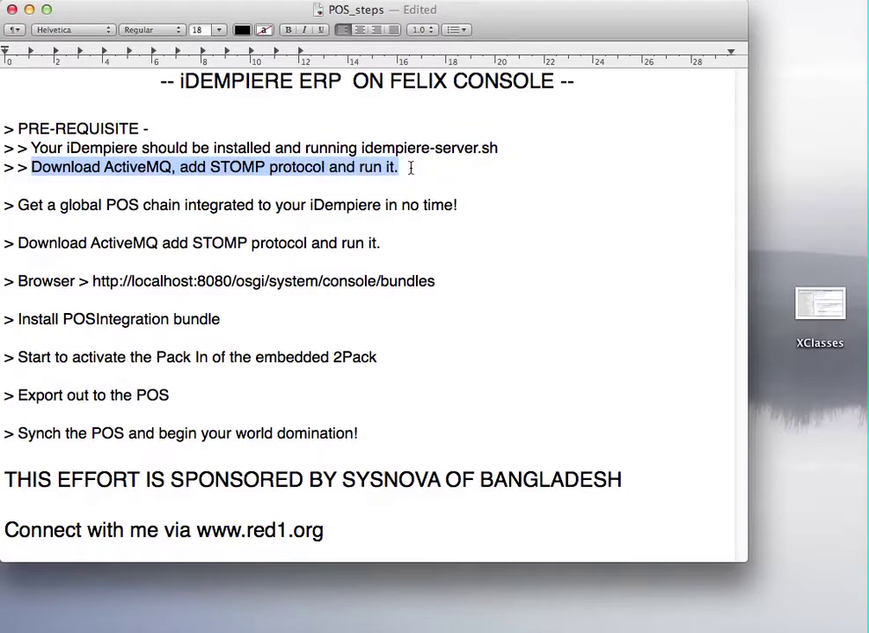
left_click(70, 204)
left_click_drag(62, 207, 463, 201)
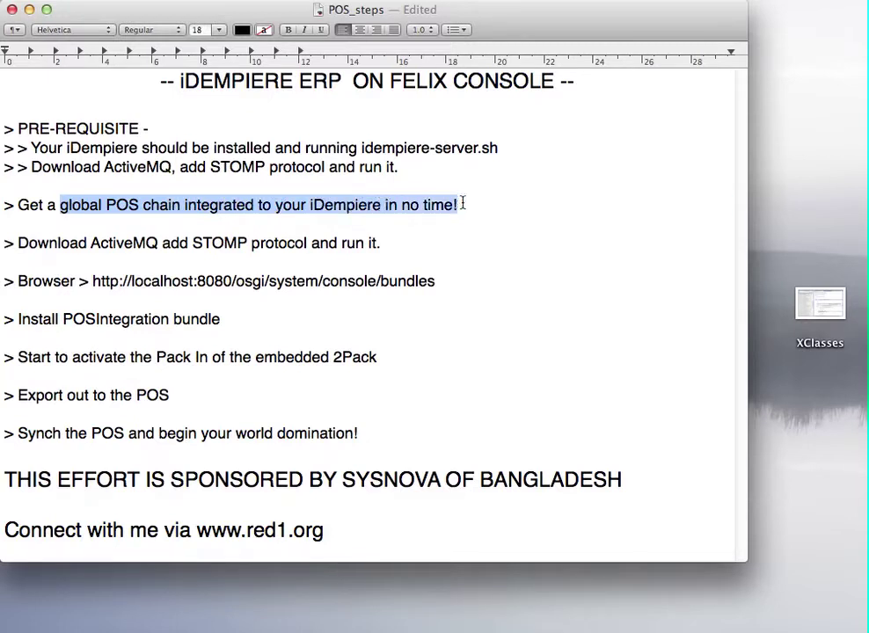
Delete the duplicate 'Download ActiveMQ add STOMP protocol and run it.' line.
left_click(413, 243)
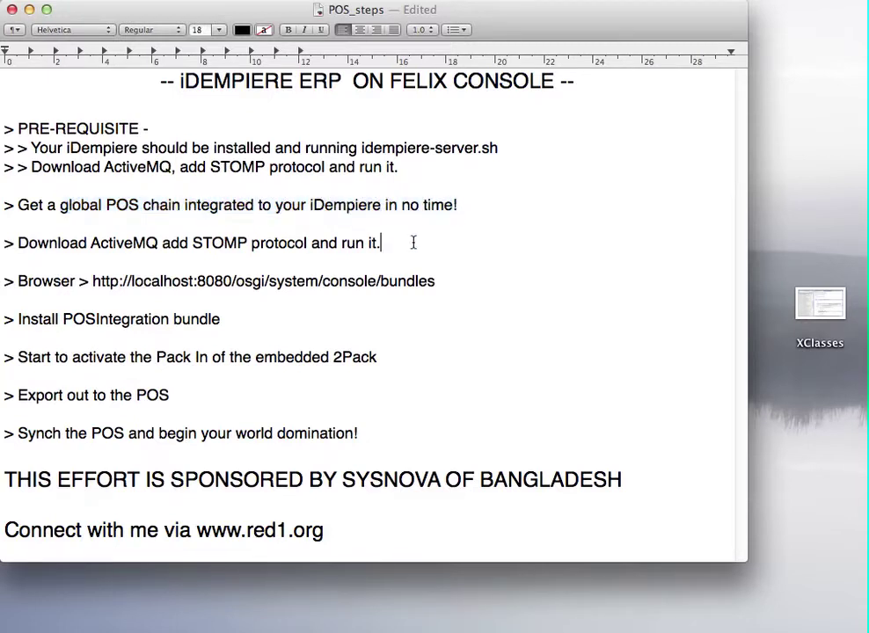
triple_click(10, 245)
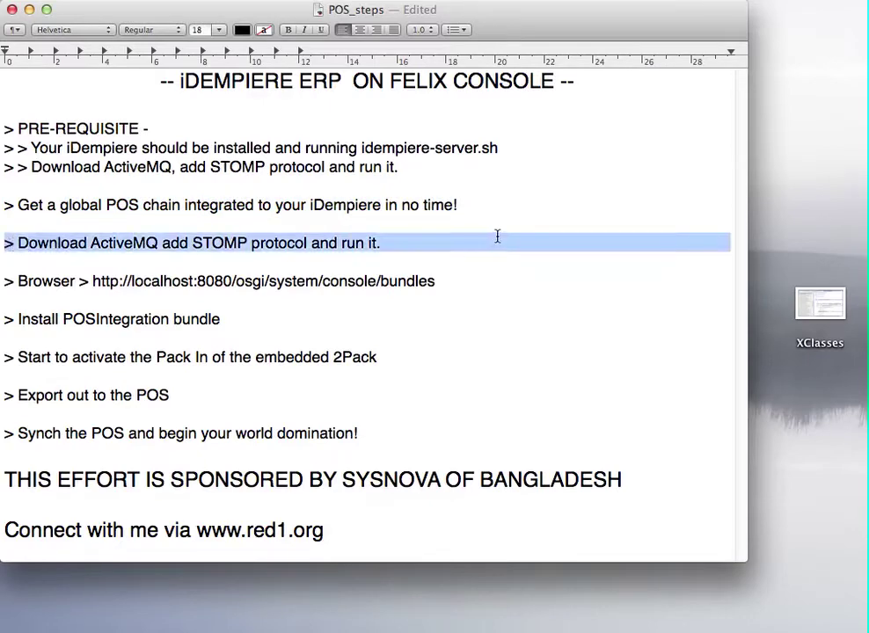
key("BackSpace")
key("BackSpace")
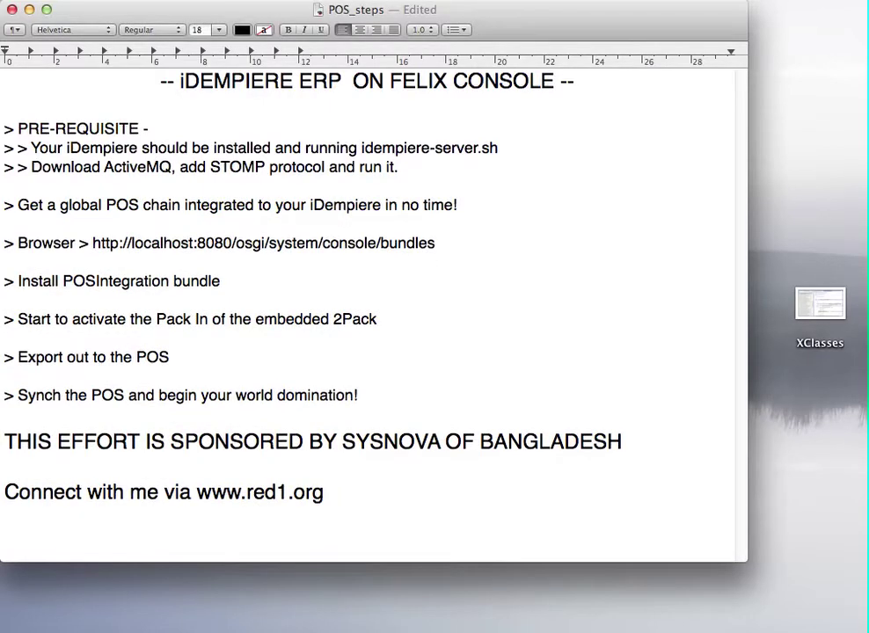
key("super+Tab")
key("super+Tab")
key("super+shift+Tab")
key("super+shift+Tab")
key("super+shift+Tab")
key("super+Tab")
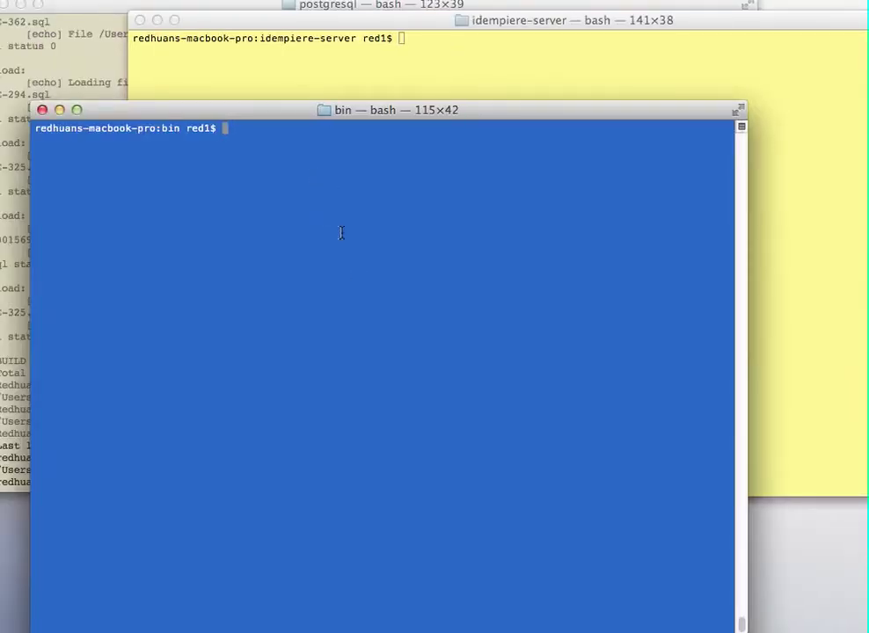
Clear the idempiere-server terminal and launch ./idempiere-server2.sh.
type("clear")
left_click(405, 77)
type("clear")
key("Return")
type("./idempiere-server2.sh")
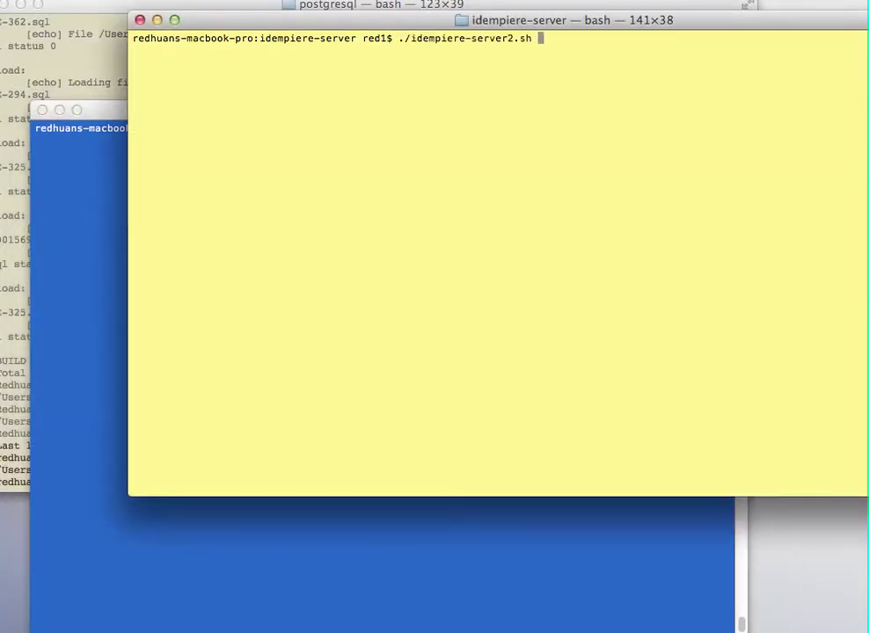
key("Return")
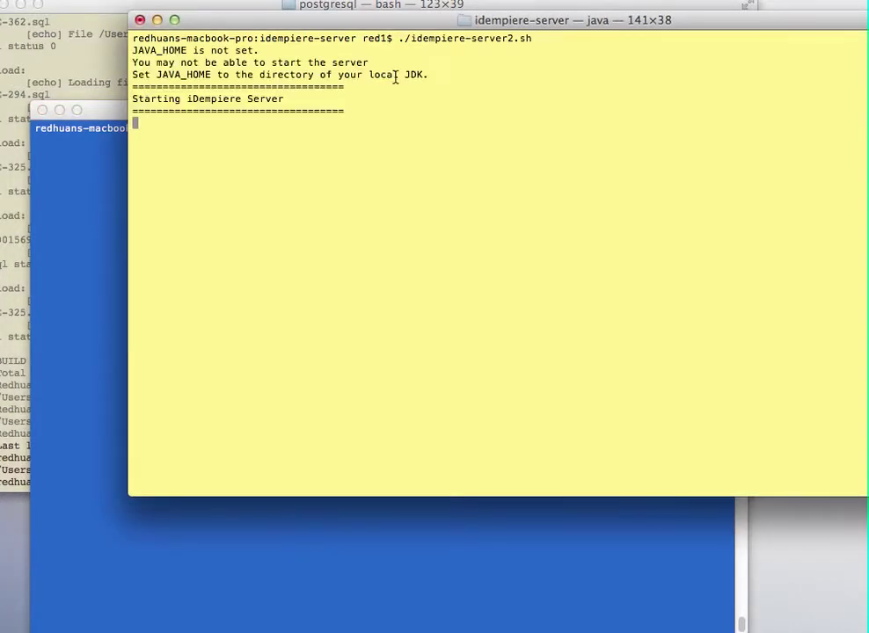
Rerun ./activemq console in the bin terminal to start the ActiveMQ broker.
left_click(93, 292)
key("Up")
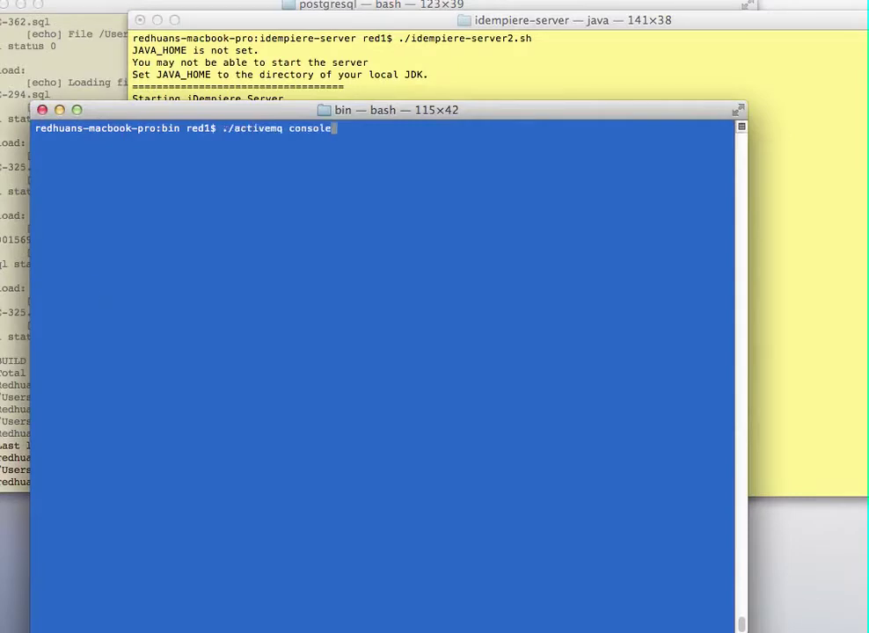
key("Return")
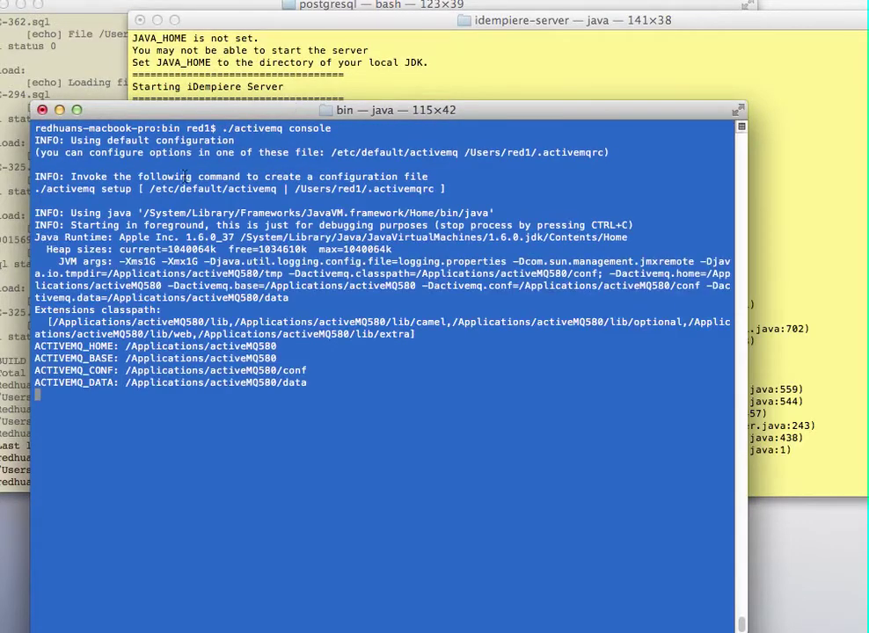
key("super+grave")
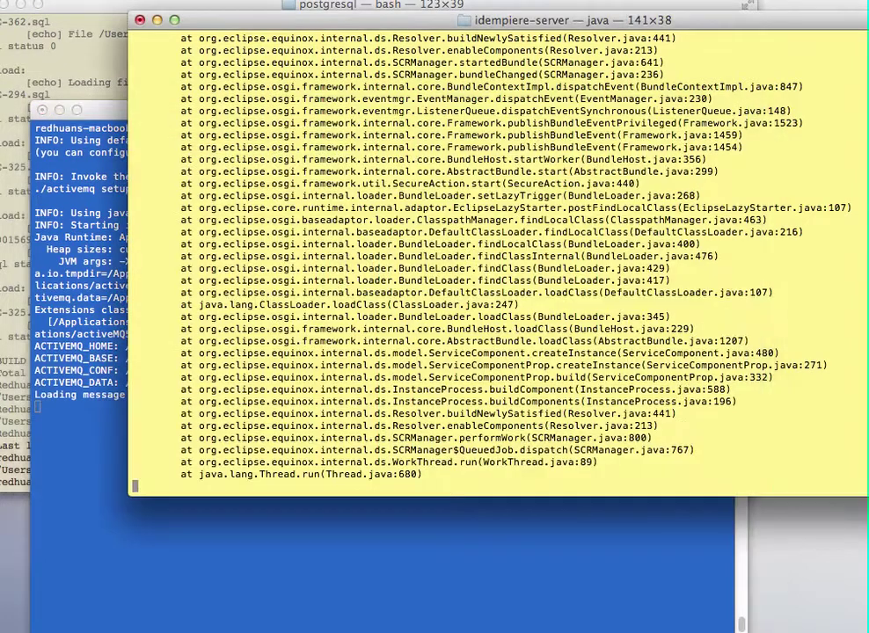
left_click(206, 508)
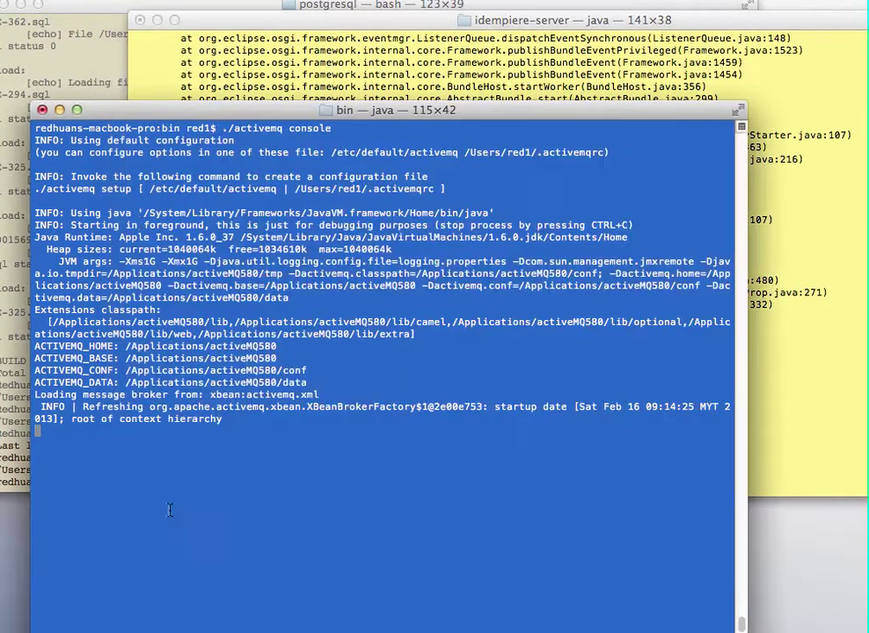
mouse_move(203, 616)
left_click(168, 617)
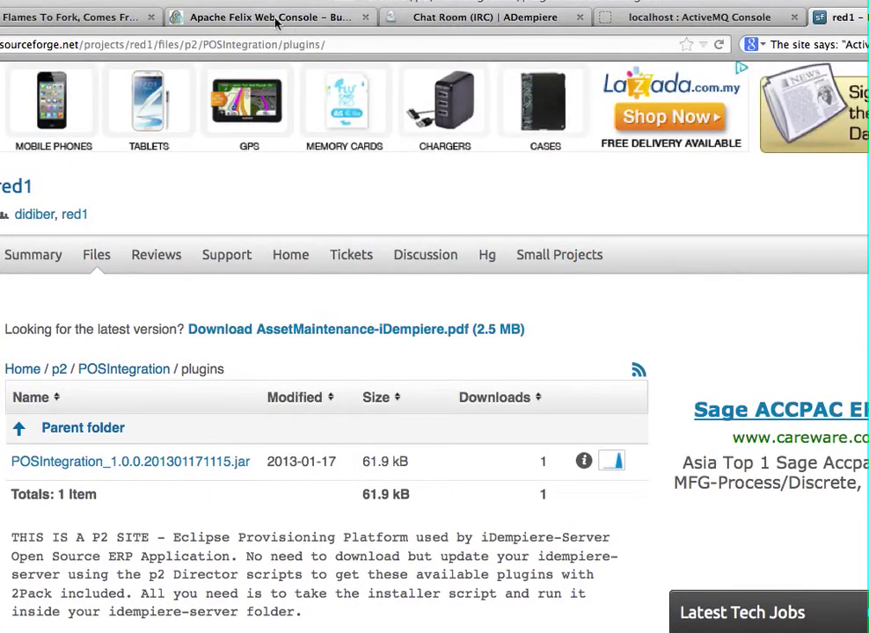
Retry loading the ActiveMQ Console at localhost:8161 while checking the broker in Terminal.
left_click(642, 18)
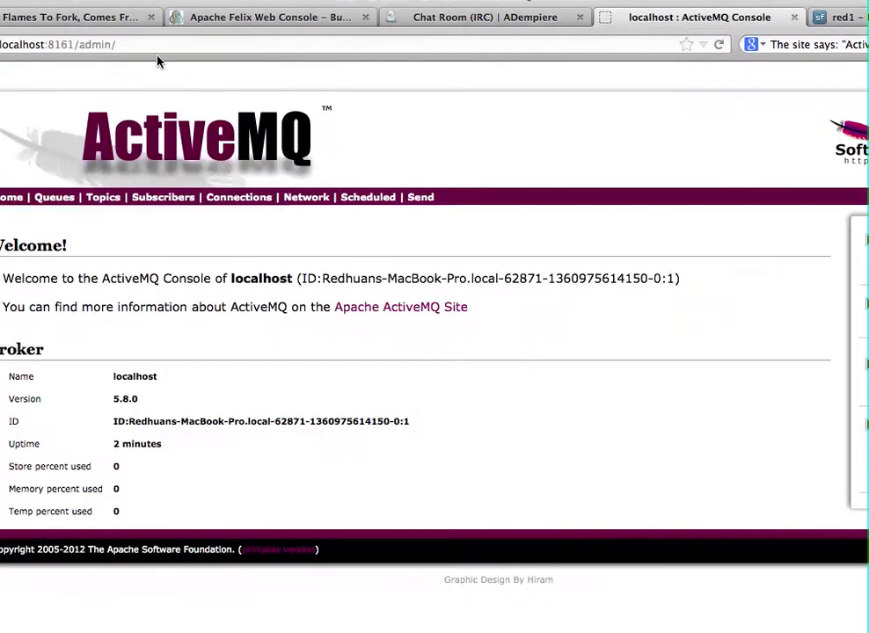
left_click(9, 44)
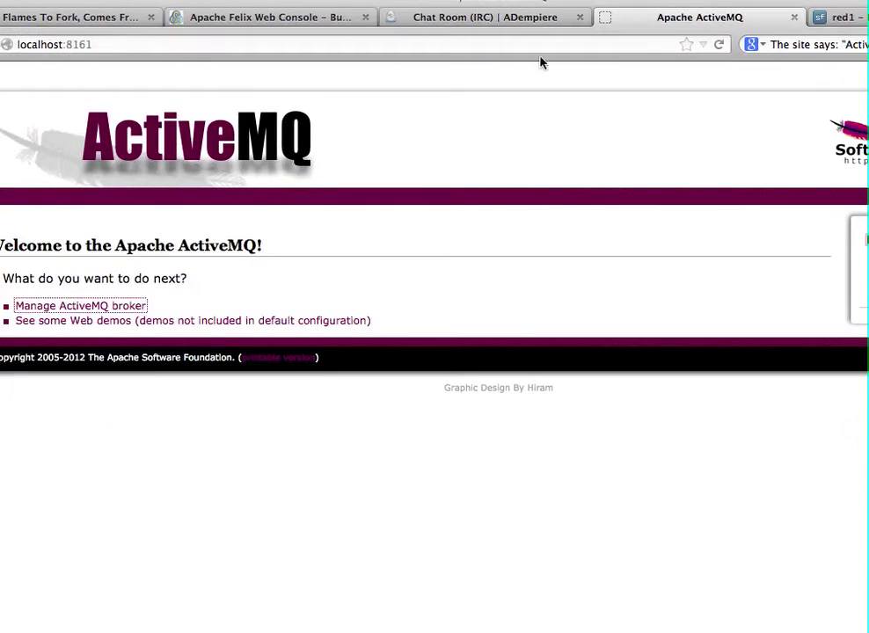
left_click(718, 45)
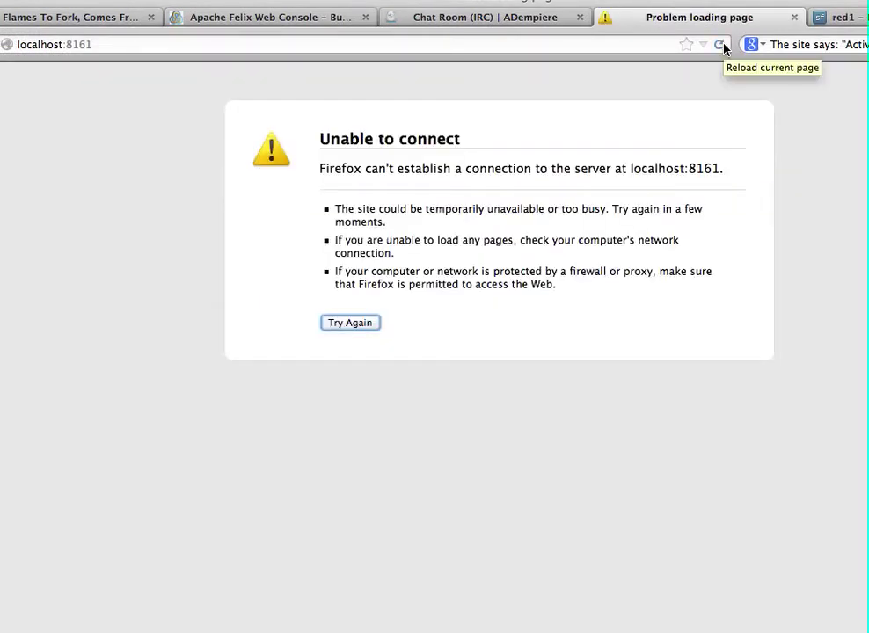
left_click(721, 45)
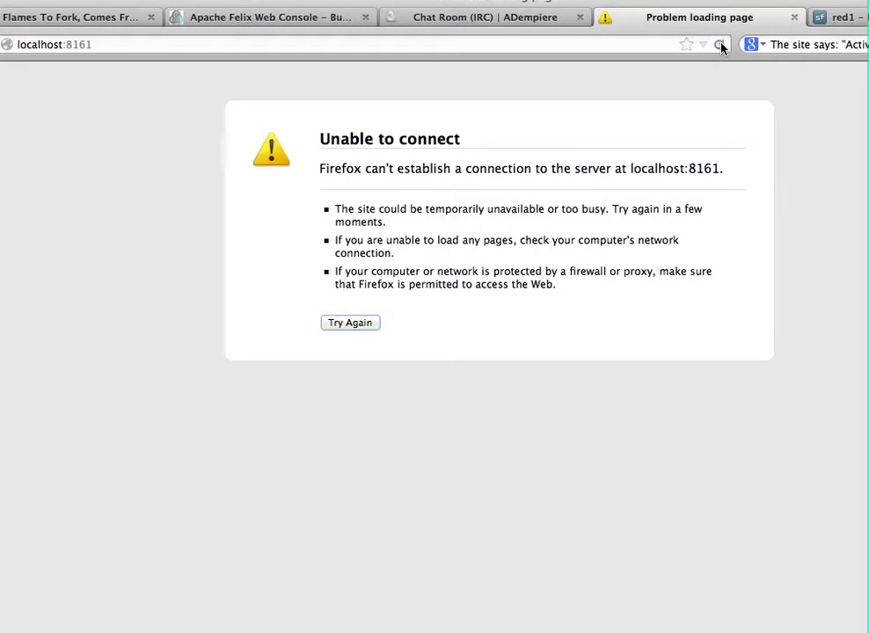
key("super+Tab")
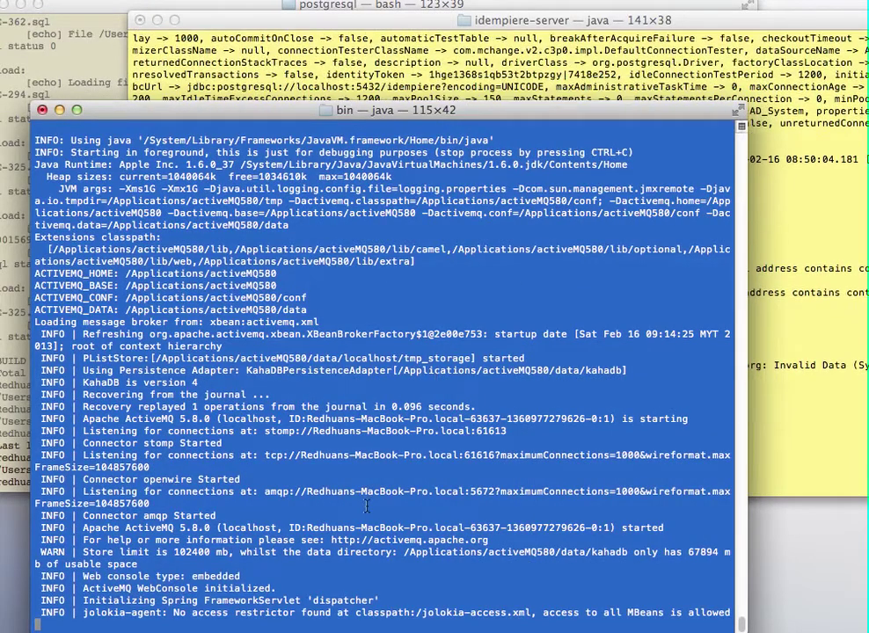
key("super+Tab")
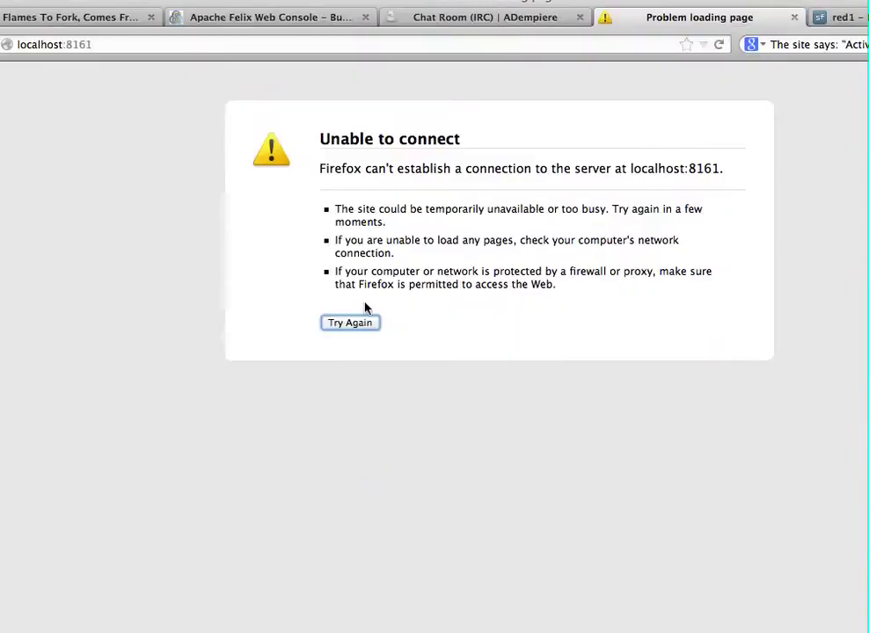
Once the broker is up, reach the Manage ActiveMQ broker Queues list, which is empty.
left_click(719, 45)
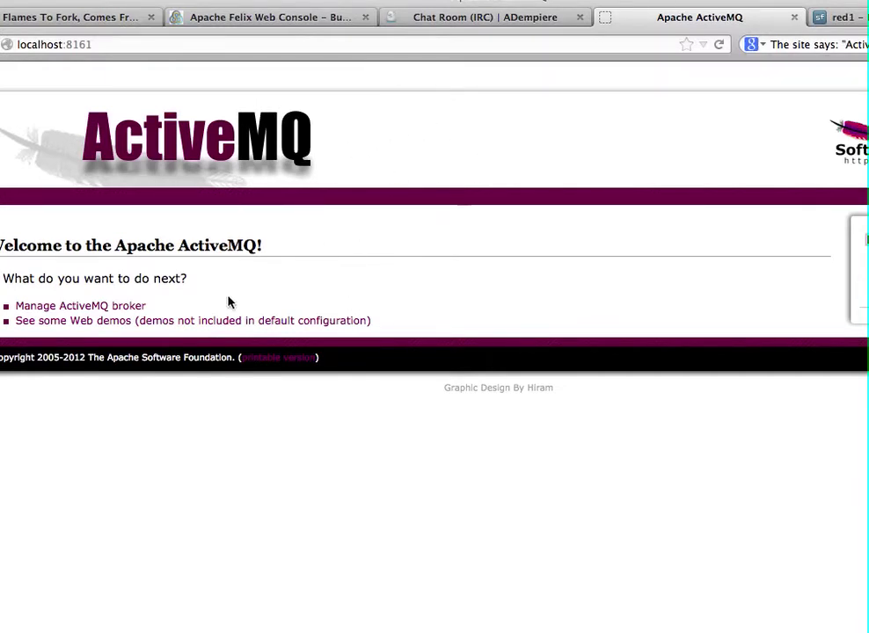
left_click(135, 306)
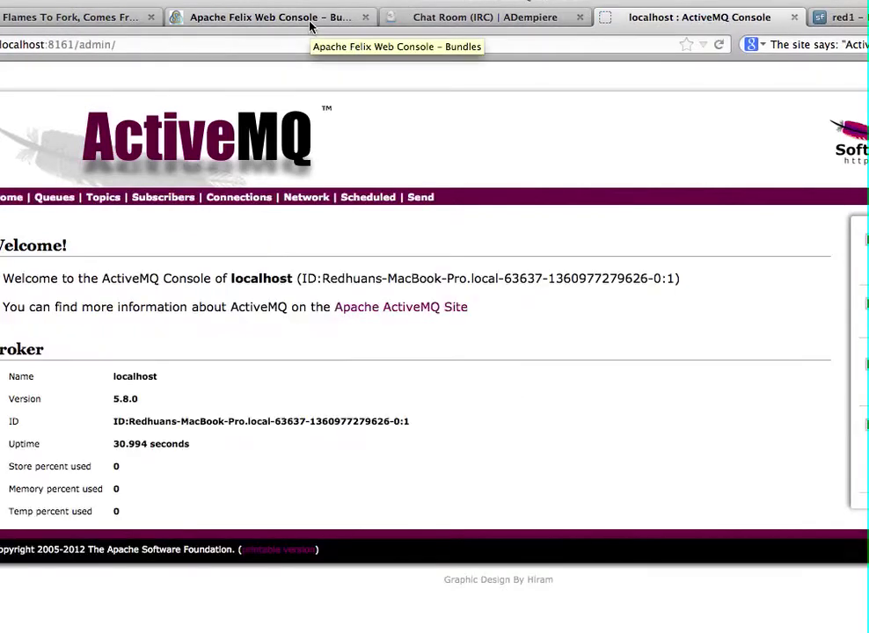
left_click(48, 197)
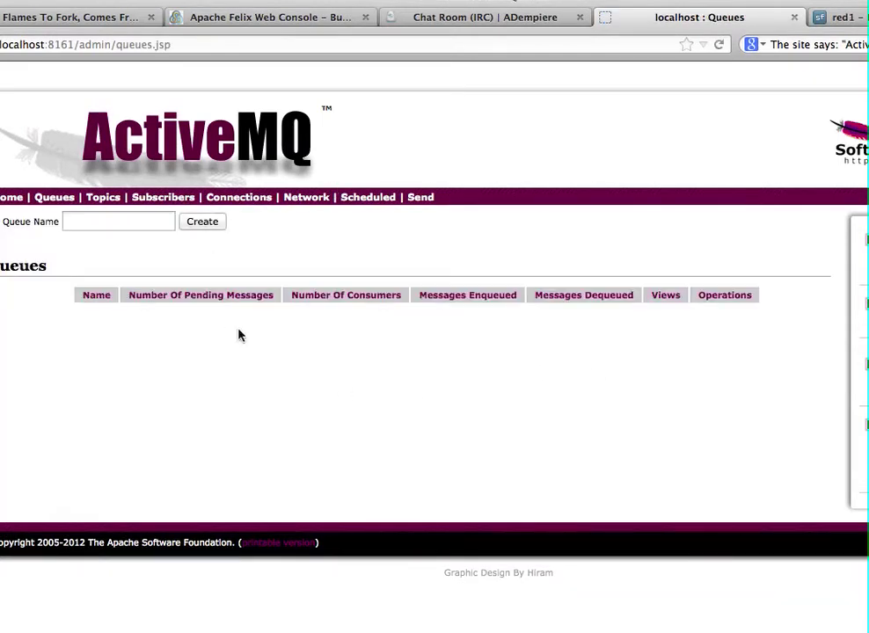
Check the idempiere-server log window, then return to the POS_steps notes.
key("super+Tab")
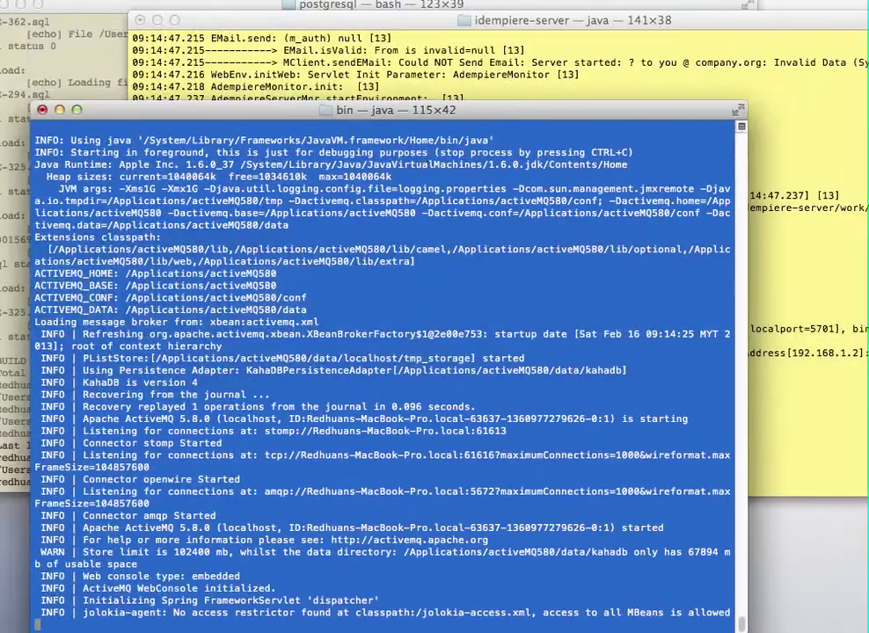
left_click(472, 44)
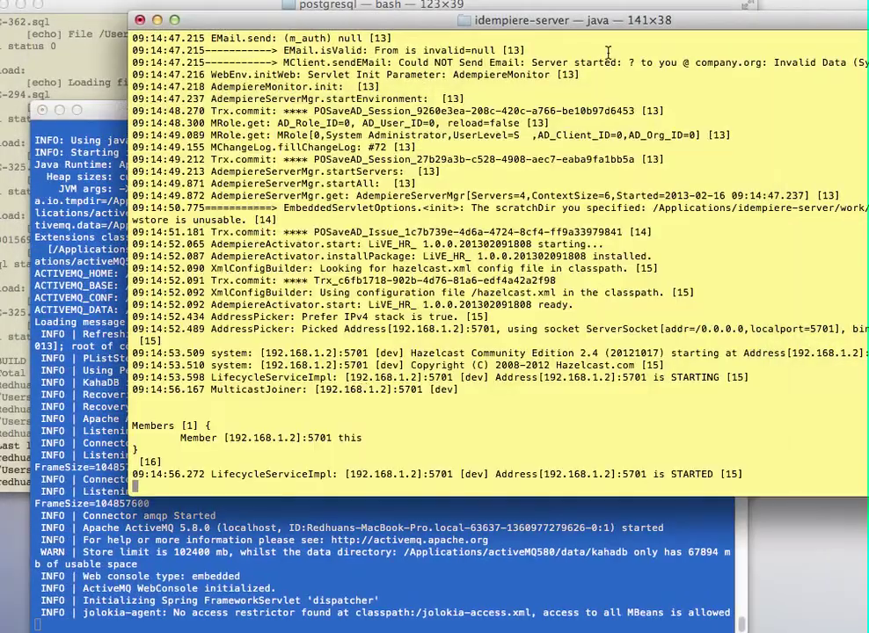
key("super+Tab")
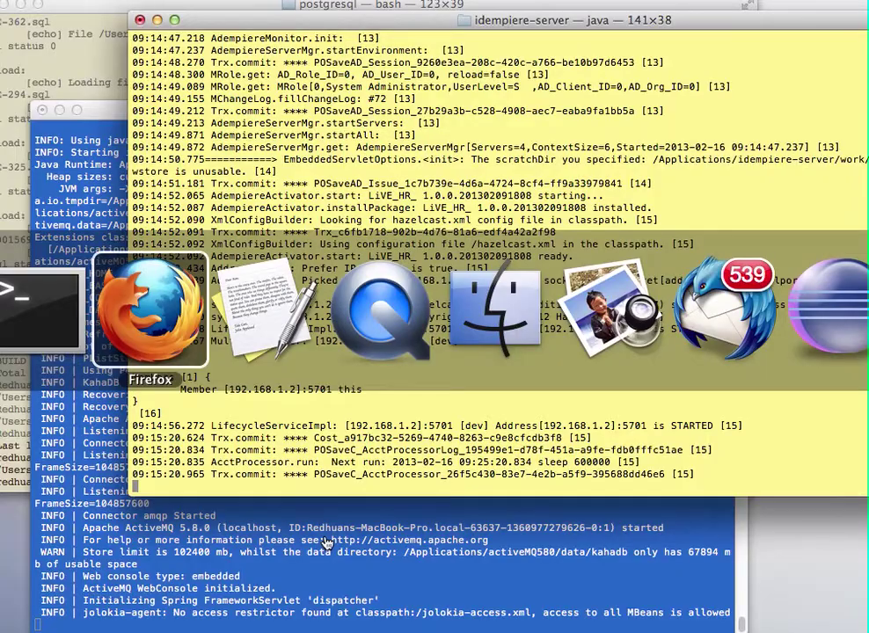
key("super+Tab")
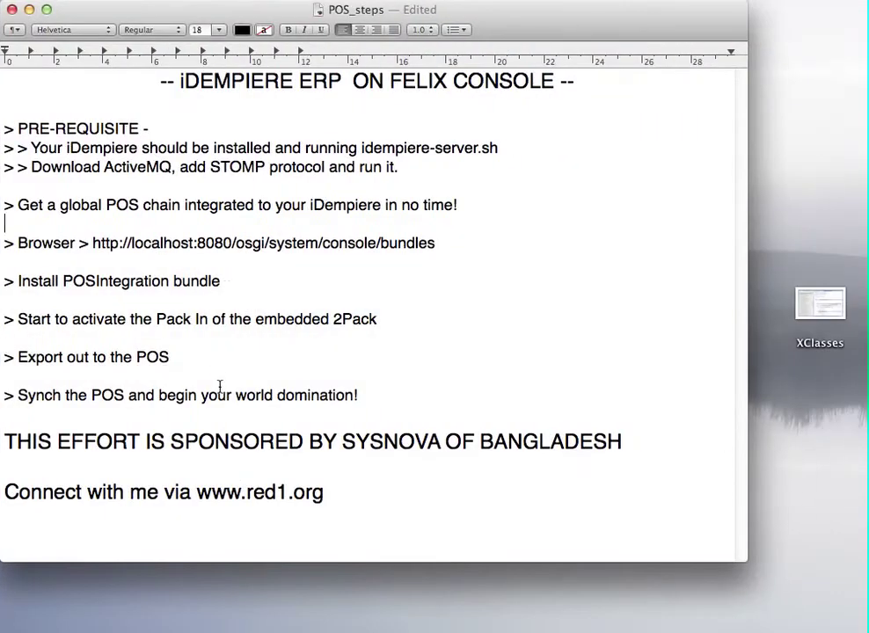
Reopen activemq.xml from recent files and scroll to its transportConnectors section.
mouse_move(338, 615)
left_click(72, 1)
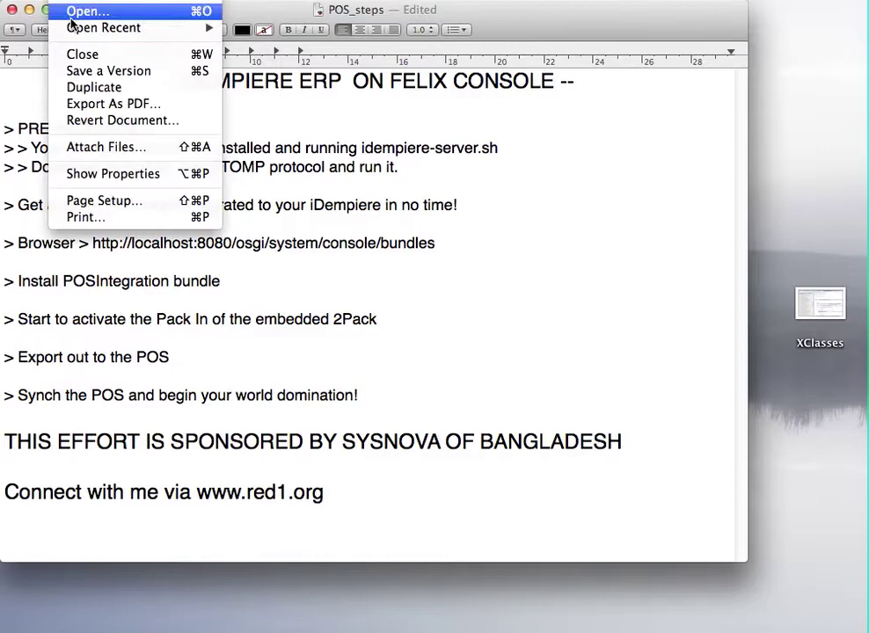
mouse_move(74, 27)
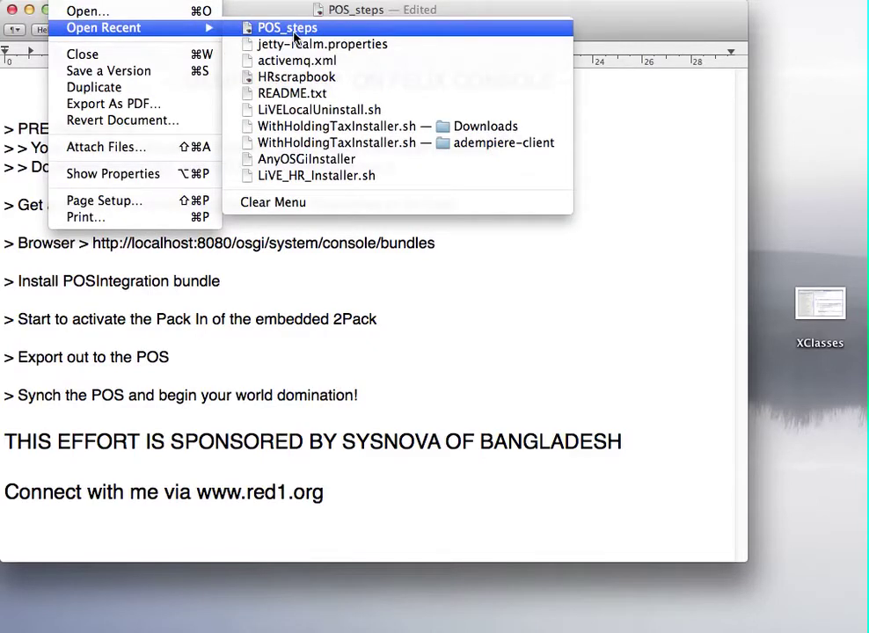
left_click(264, 59)
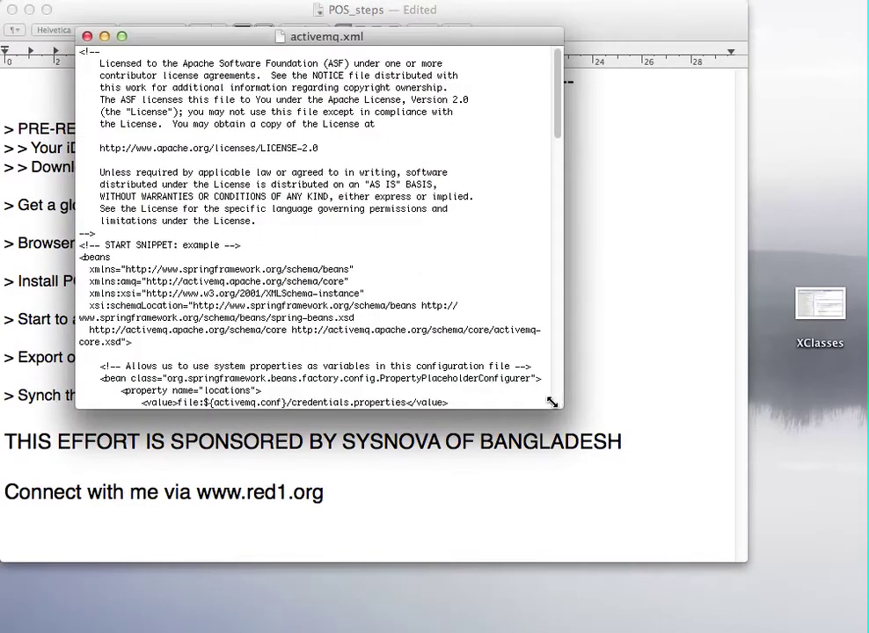
left_click_drag(560, 406, 745, 564)
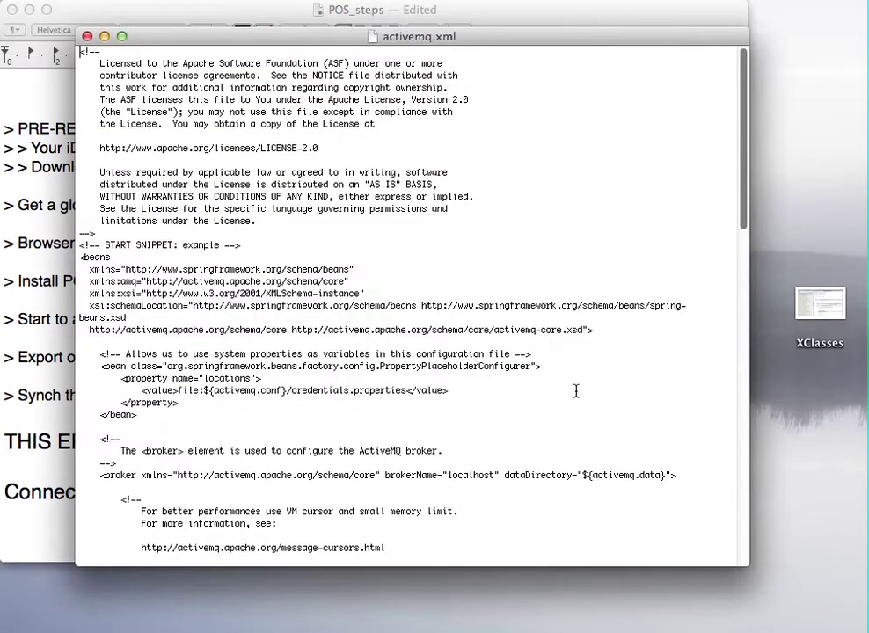
scroll(574, 390, "down", 5)
scroll(576, 390, "down", 5)
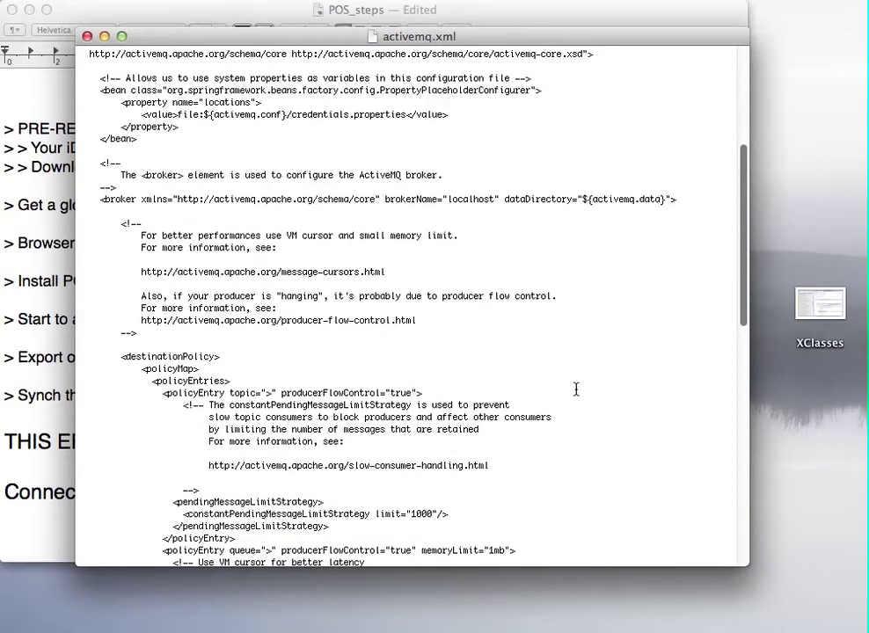
scroll(576, 390, "down", 20)
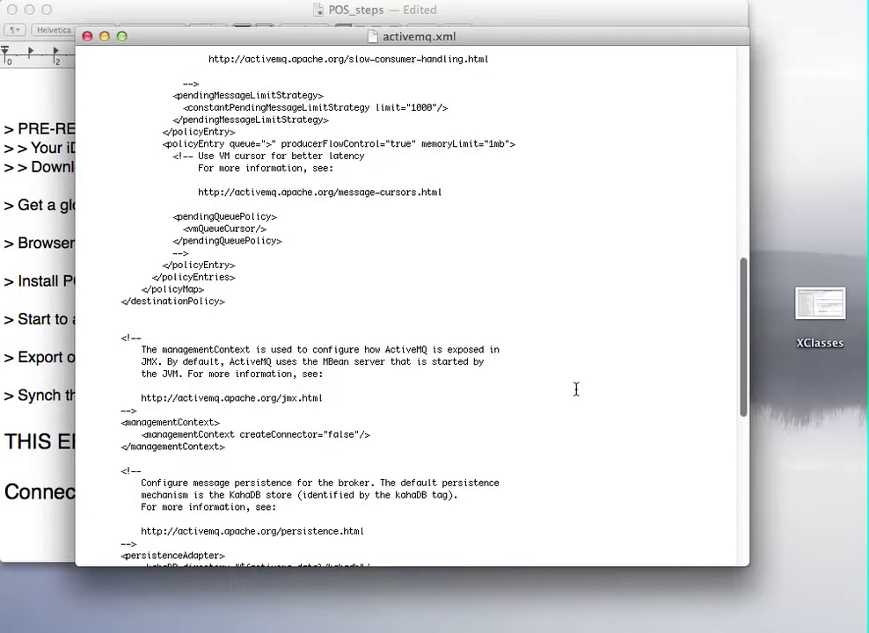
scroll(576, 390, "down", 20)
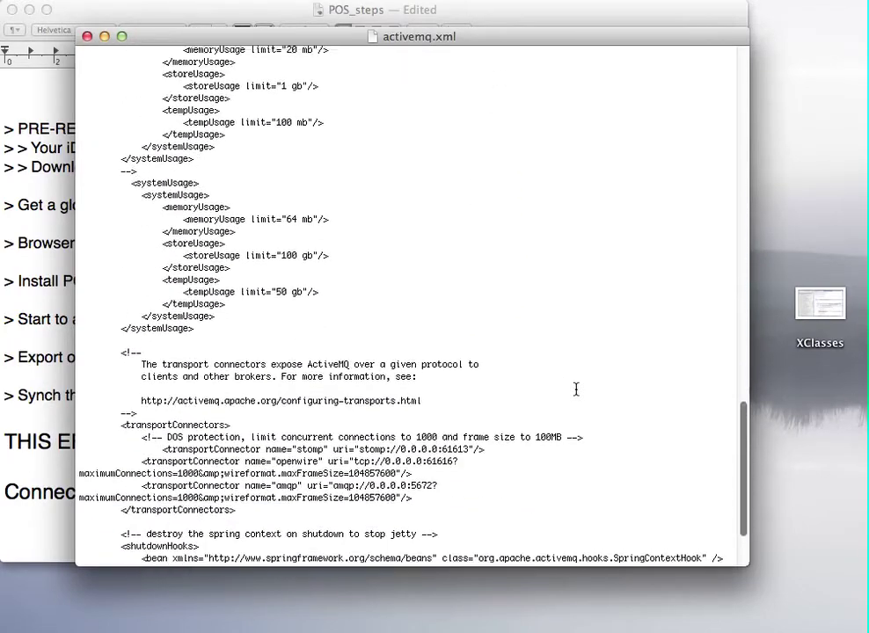
scroll(576, 389, "down", 1)
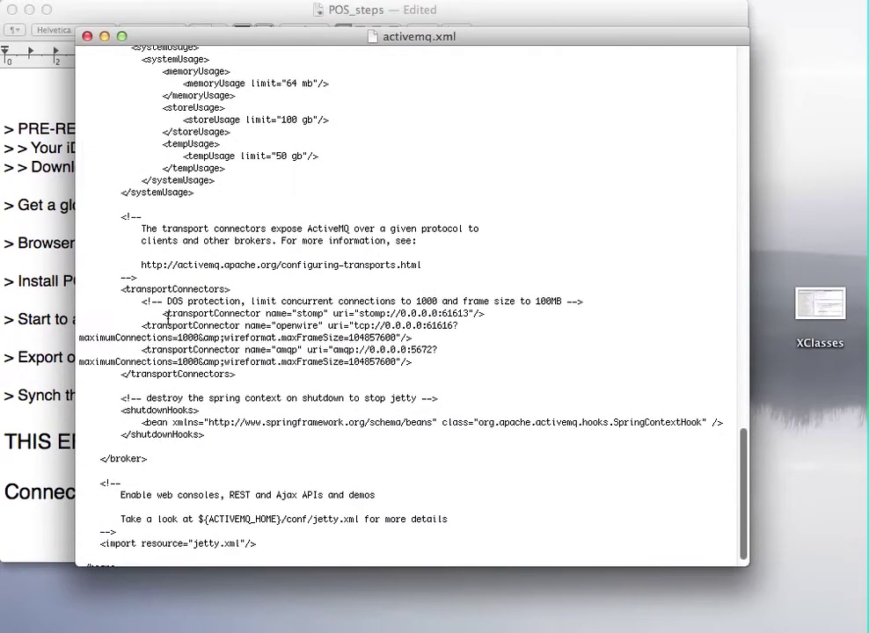
Copy the stomp transportConnector line (0.0.0.0:61613) into POS_steps below the Download ActiveMQ line.
left_click_drag(164, 314, 509, 314)
key("super+c")
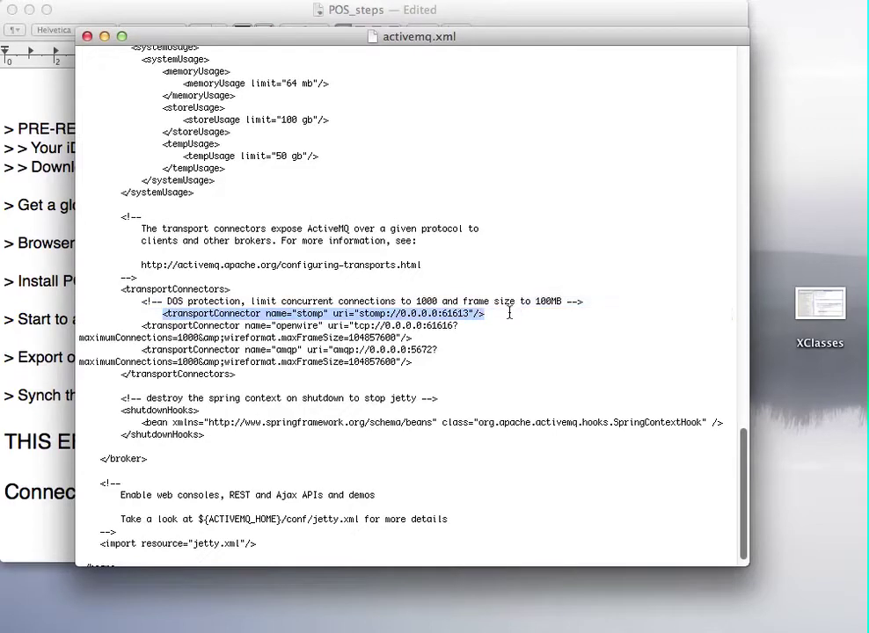
left_click(48, 224)
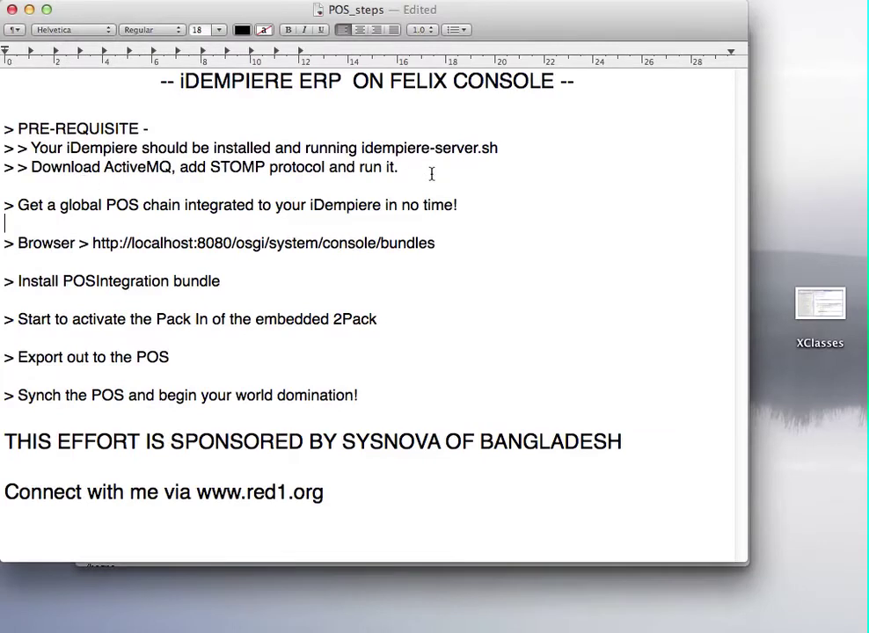
left_click(394, 183)
key("super+v")
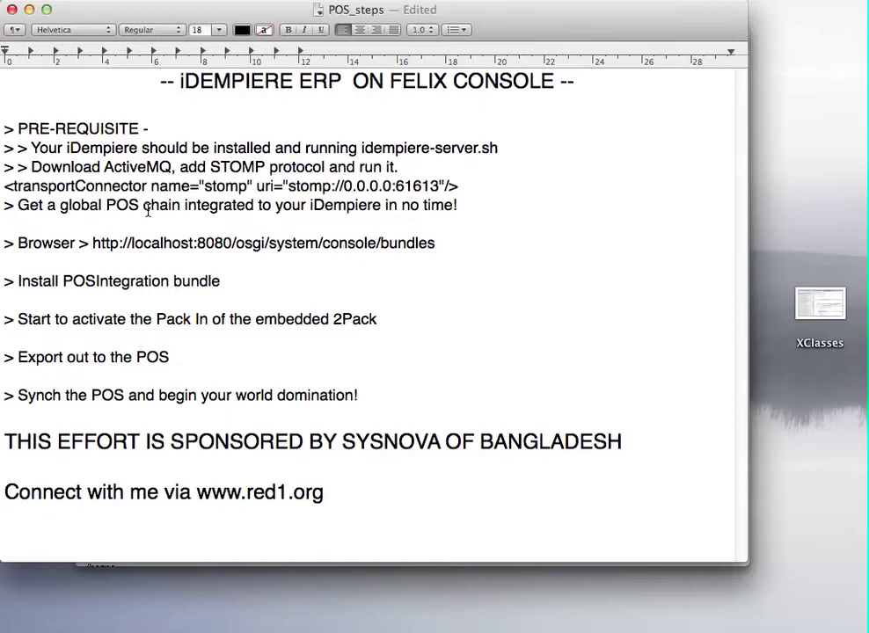
key("Return")
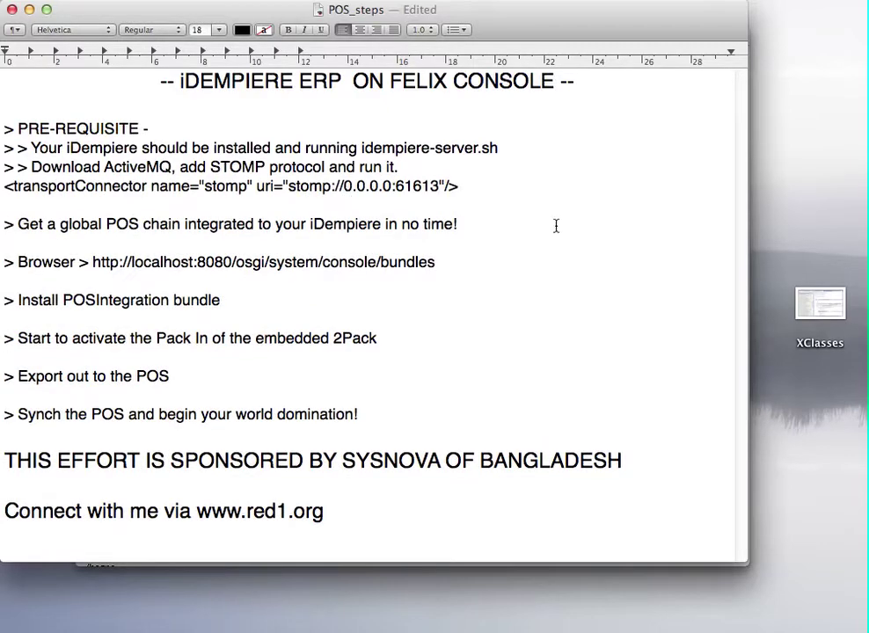
key("super+Tab")
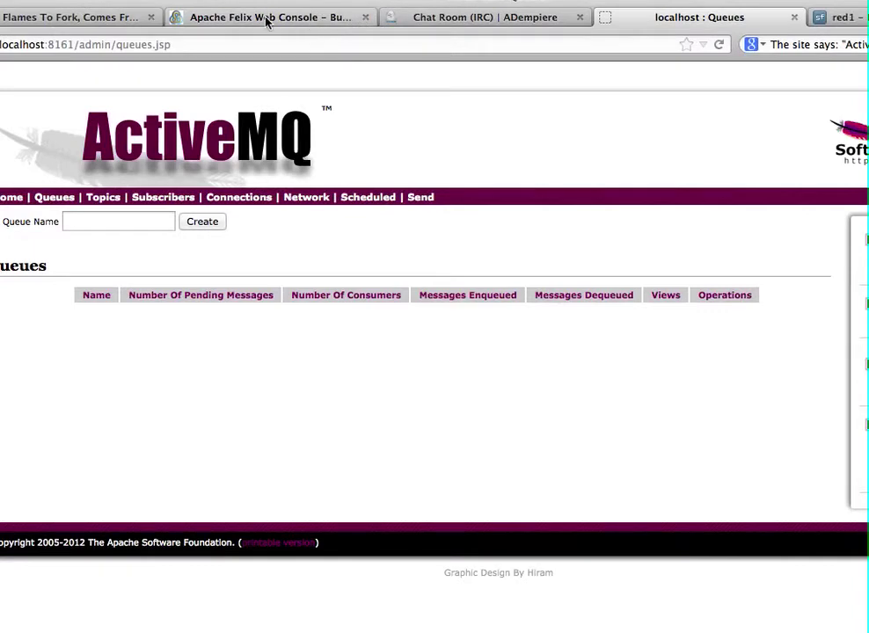
Select the Felix console address in the notes and view its Bundles list (156 bundles, 37 active).
key("super+Tab")
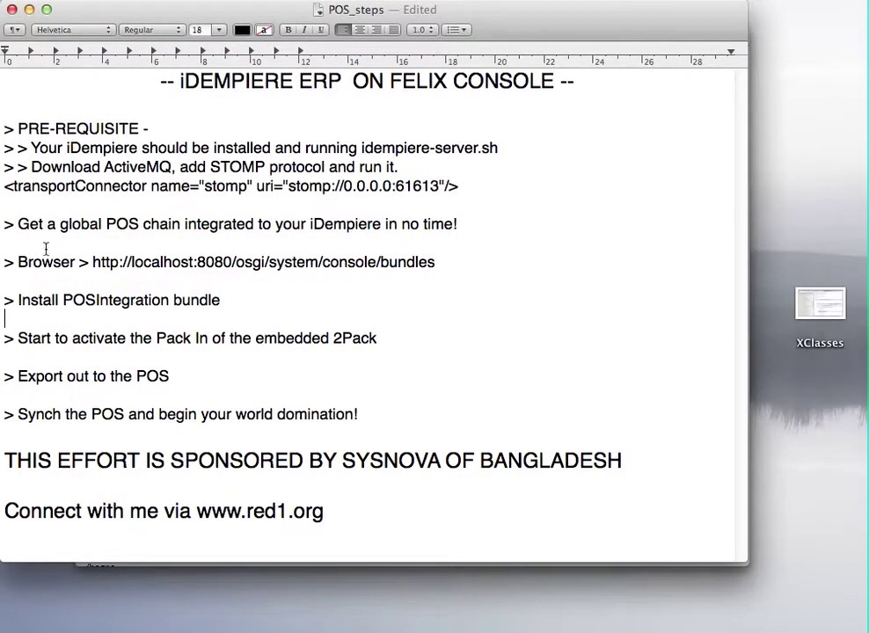
left_click_drag(93, 262, 437, 262)
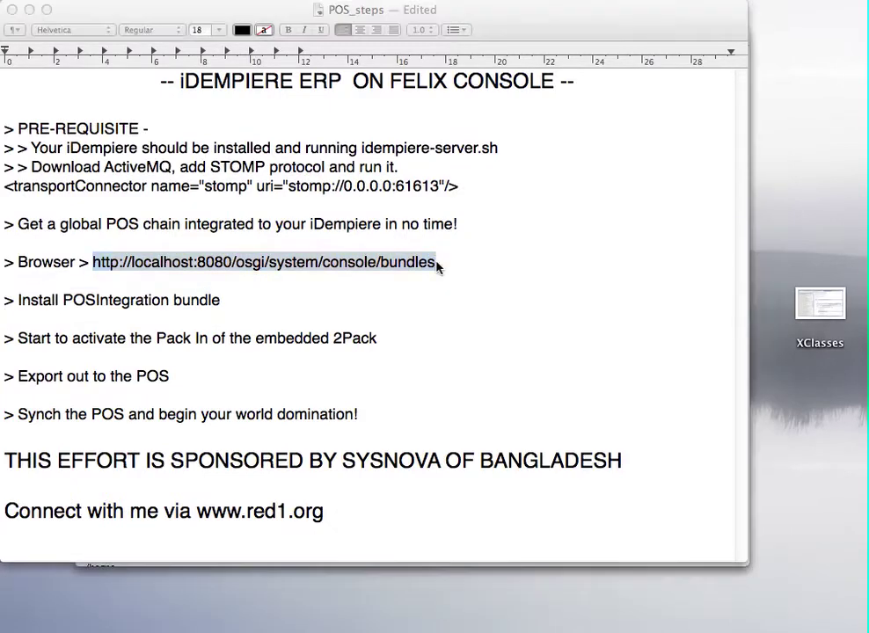
key("super+Tab")
left_click(229, 16)
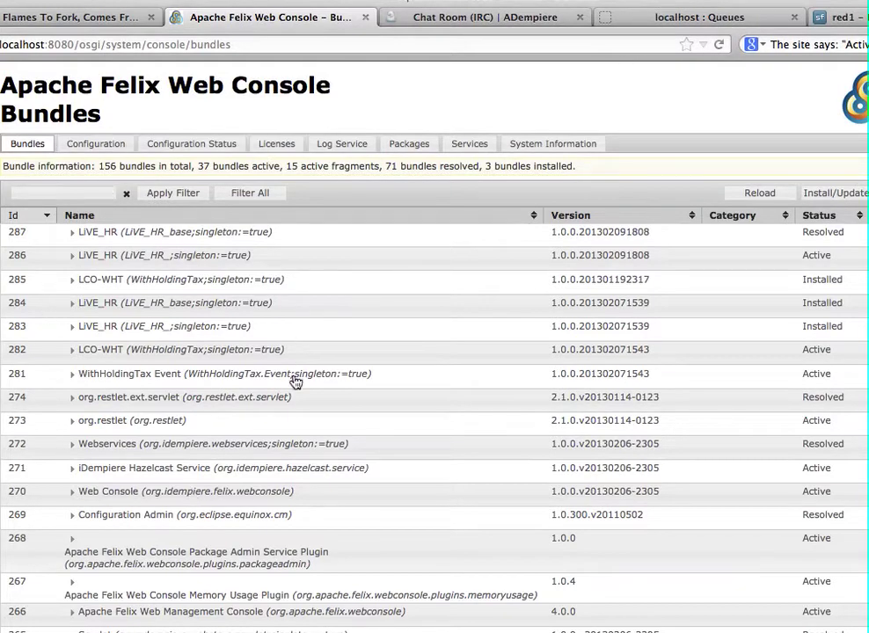
scroll(296, 382, "down", 1)
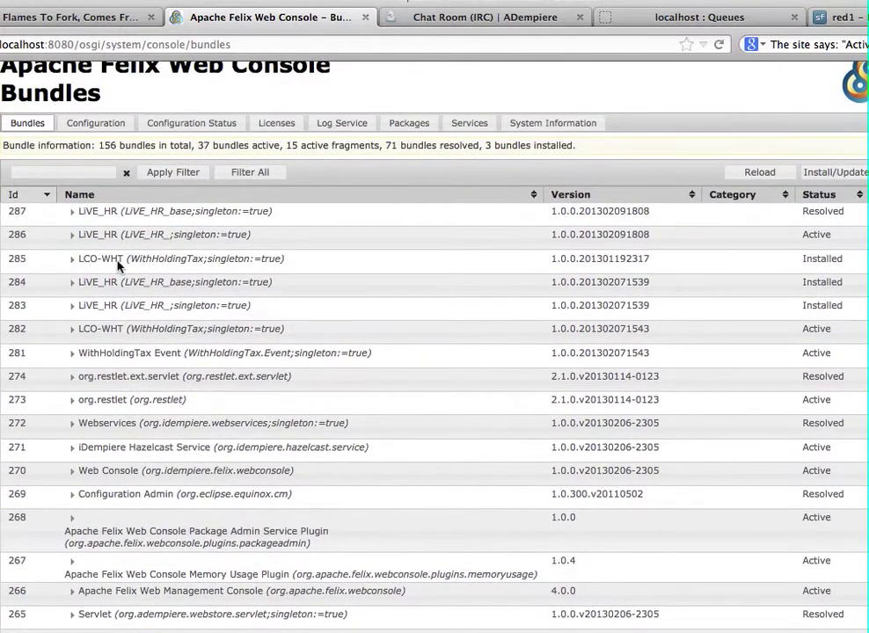
scroll(343, 464, "down", 5)
scroll(343, 464, "up", 4)
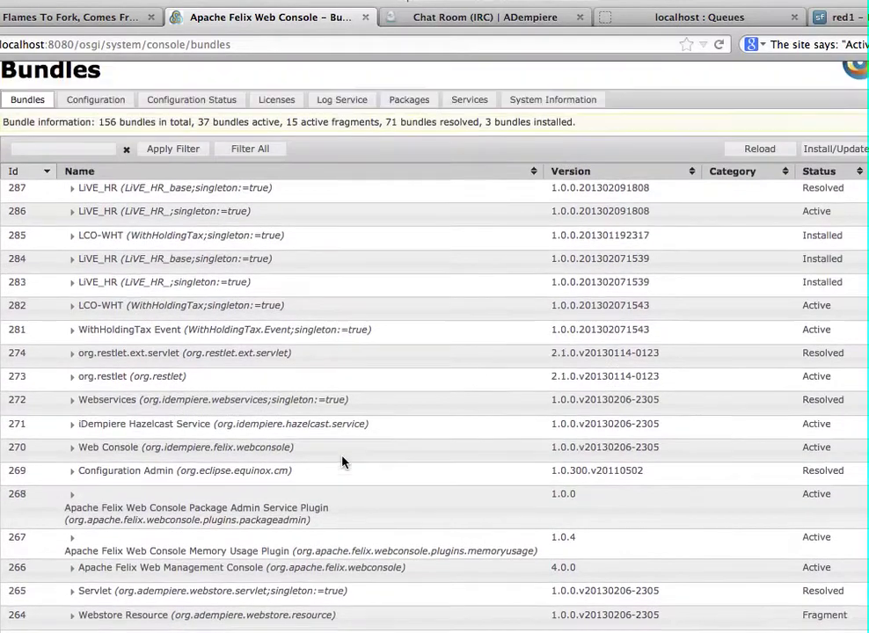
scroll(343, 464, "up", 2)
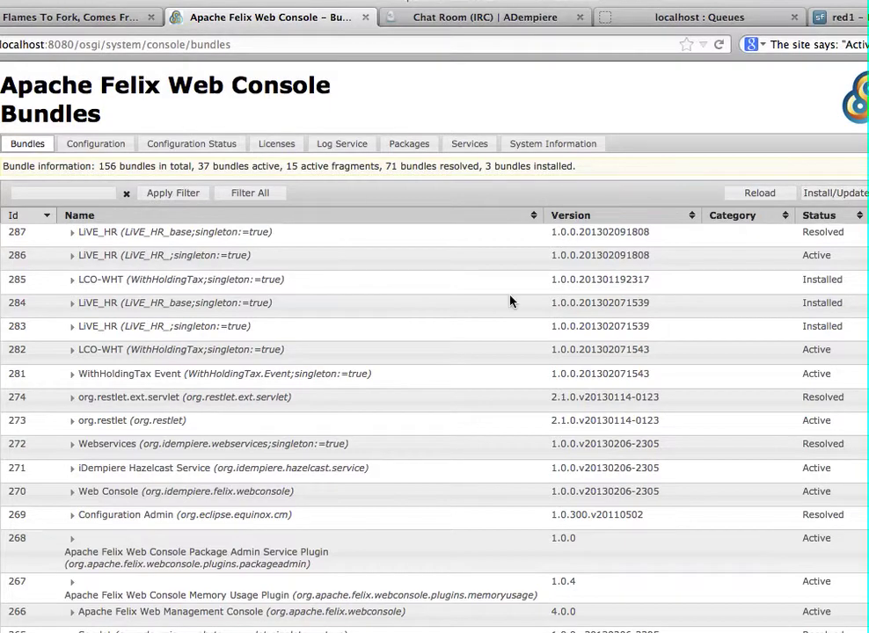
Widen the Finder column to reveal POSIntegration_1.0.0.201301171115.jar in OSGi-POS/plugins.
key("super+Tab")
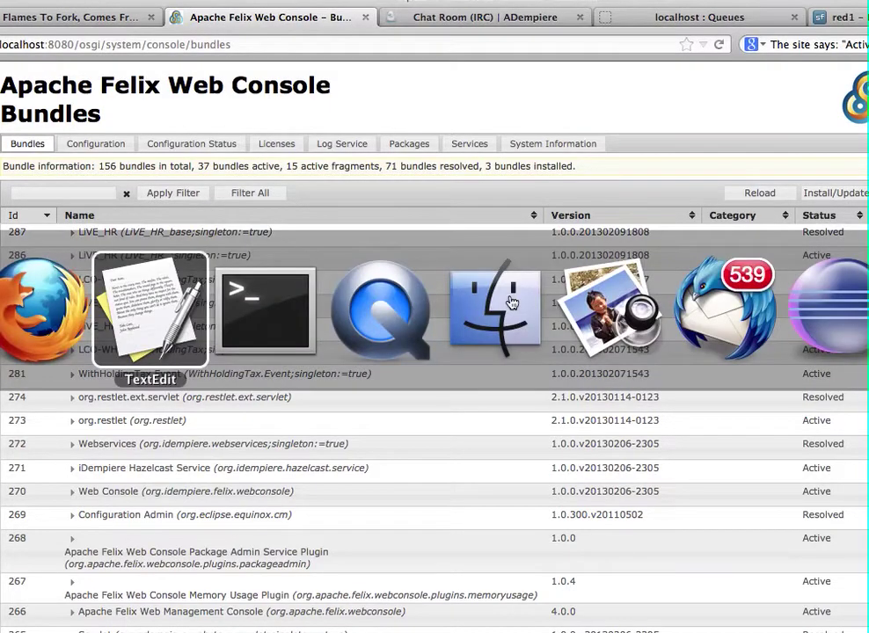
key("super+Tab")
key("super+Tab")
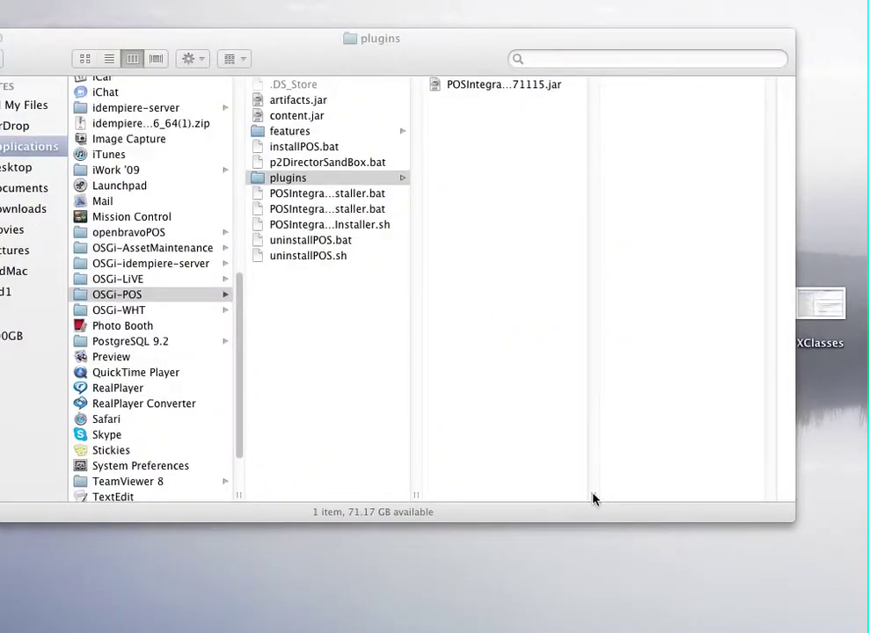
left_click(642, 501)
left_click_drag(593, 504, 683, 501)
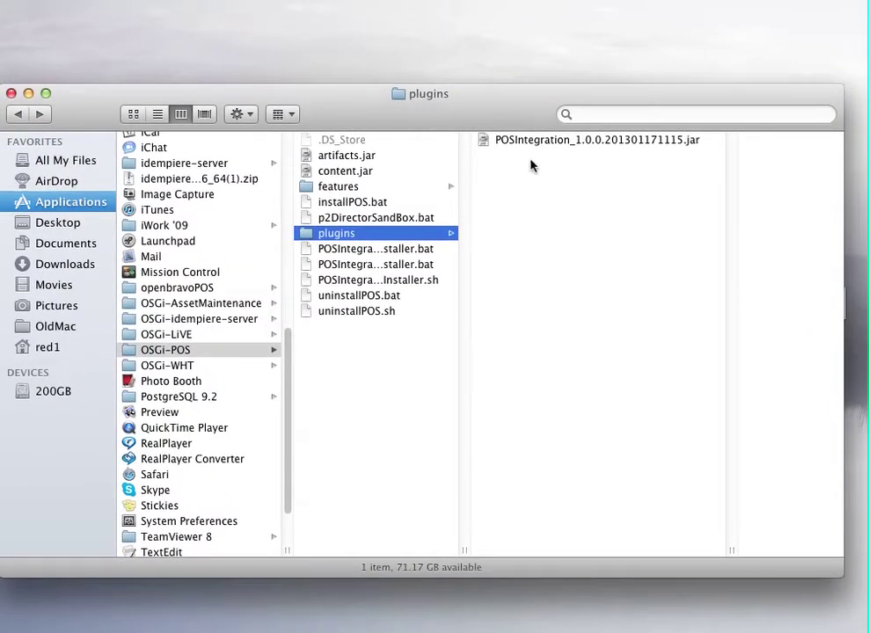
key("super+Tab")
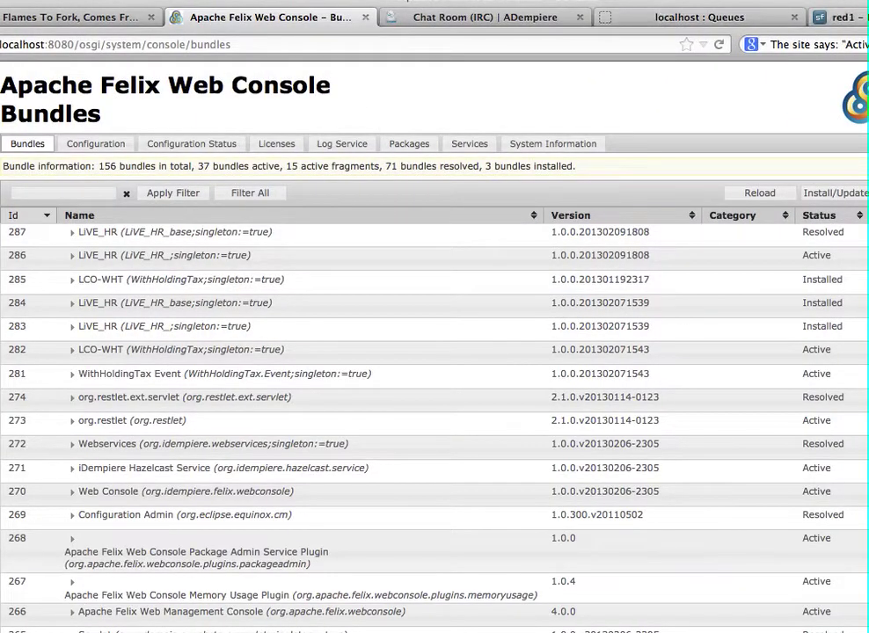
Switch to the red1 SourceForge tab listing POSIntegration_1.0.0.201301171115.jar (61.9 kB).
left_click(836, 17)
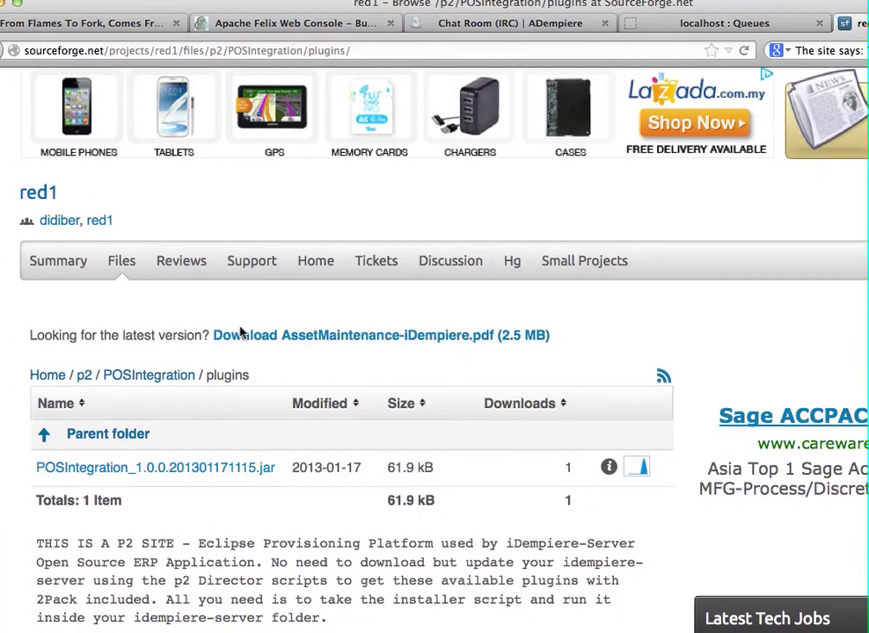
Upload POSIntegration_1.0.0.201301171115.jar from OSGi-POS/plugins through Install/Update and install it.
left_click(222, 21)
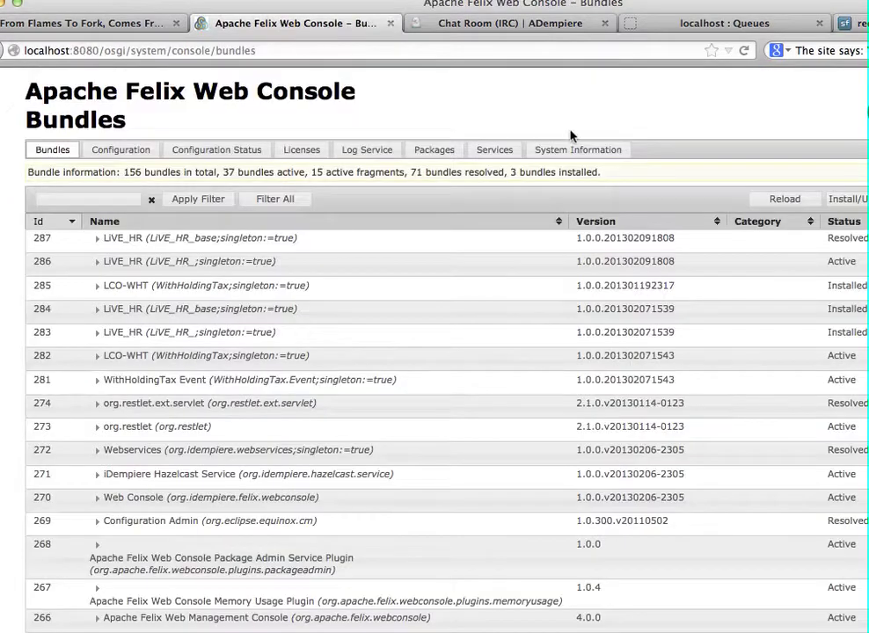
left_click(840, 199)
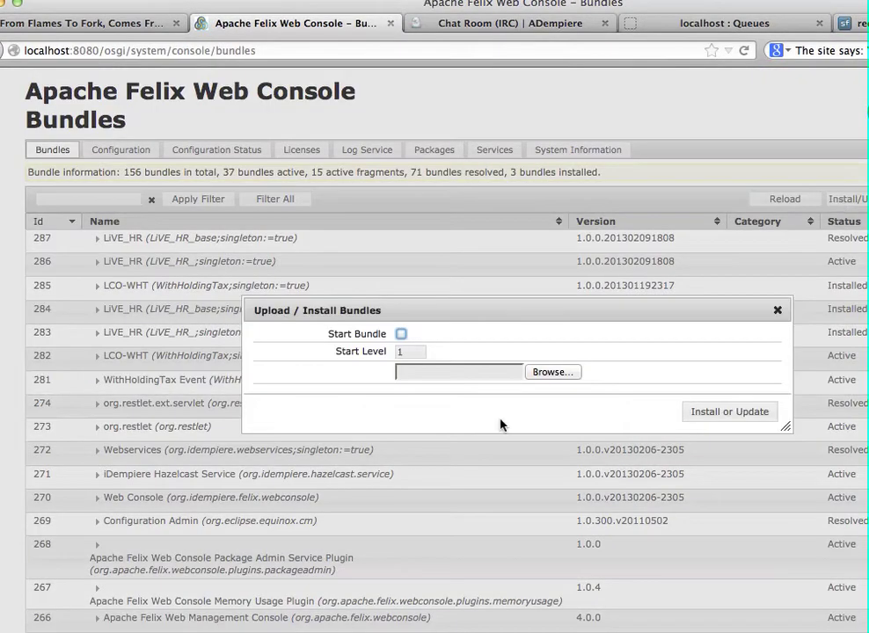
left_click(553, 373)
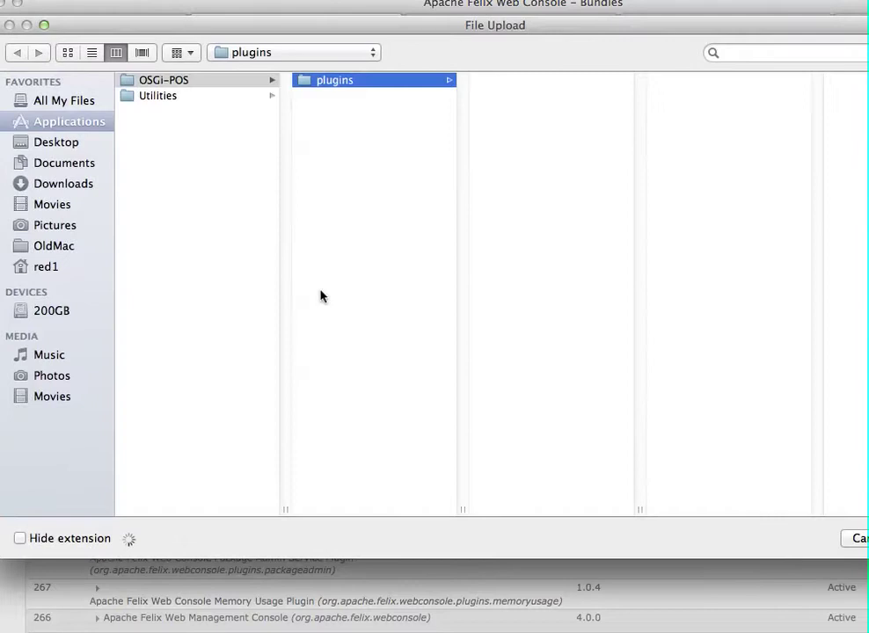
left_click(553, 82)
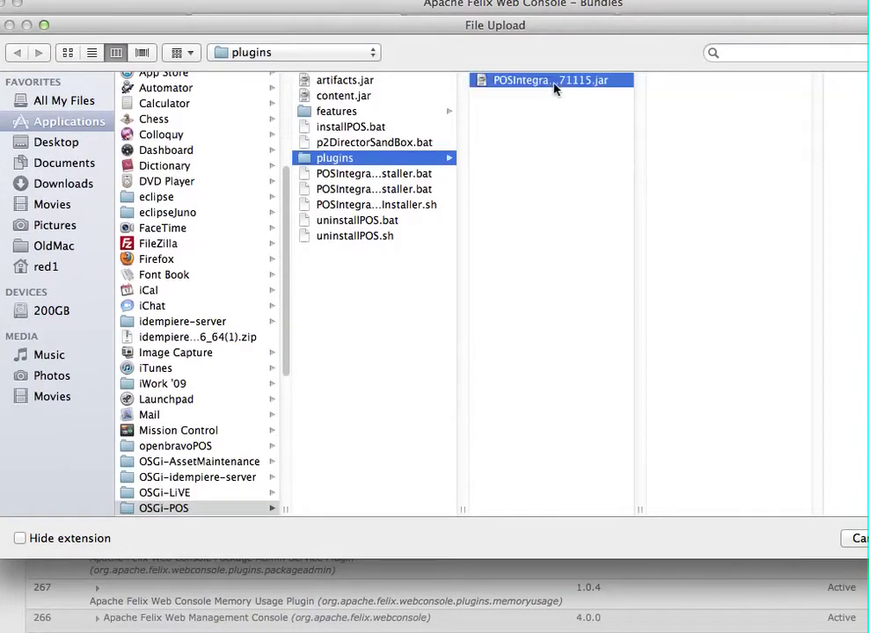
key("Return")
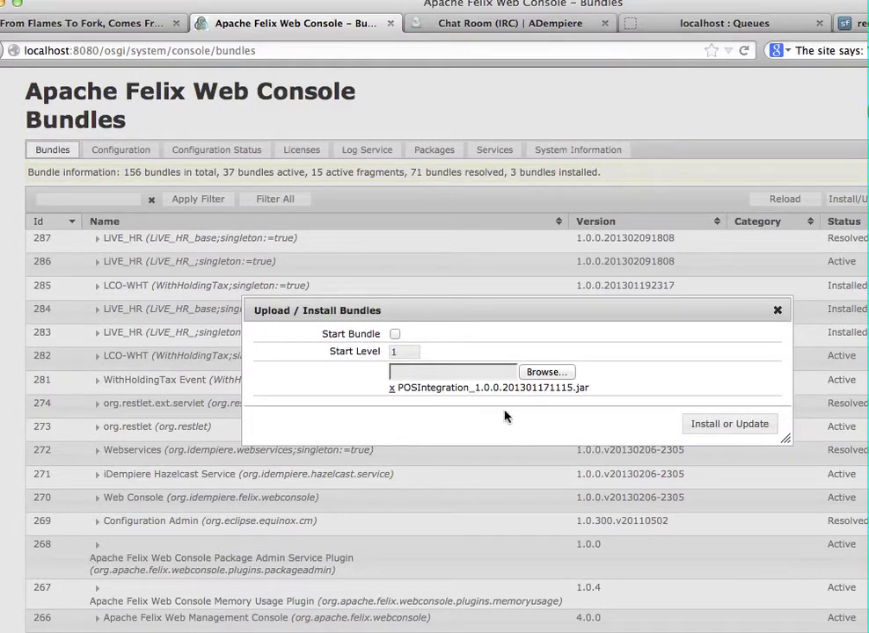
left_click(712, 429)
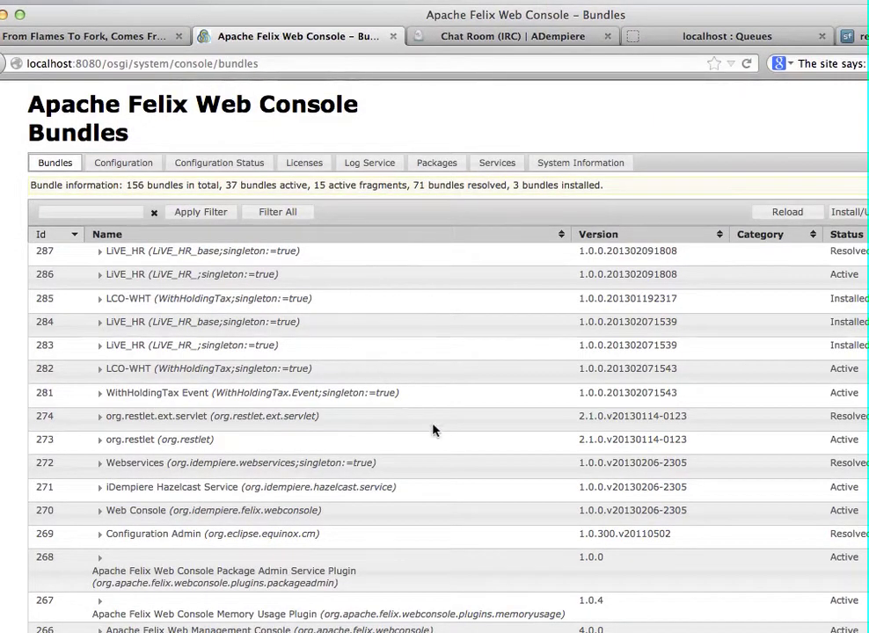
Confirm via the server log and Bundles list that POSIntegration is bundle 289, Active (157 bundles).
scroll(436, 435, "down", 3)
scroll(437, 439, "up", 3)
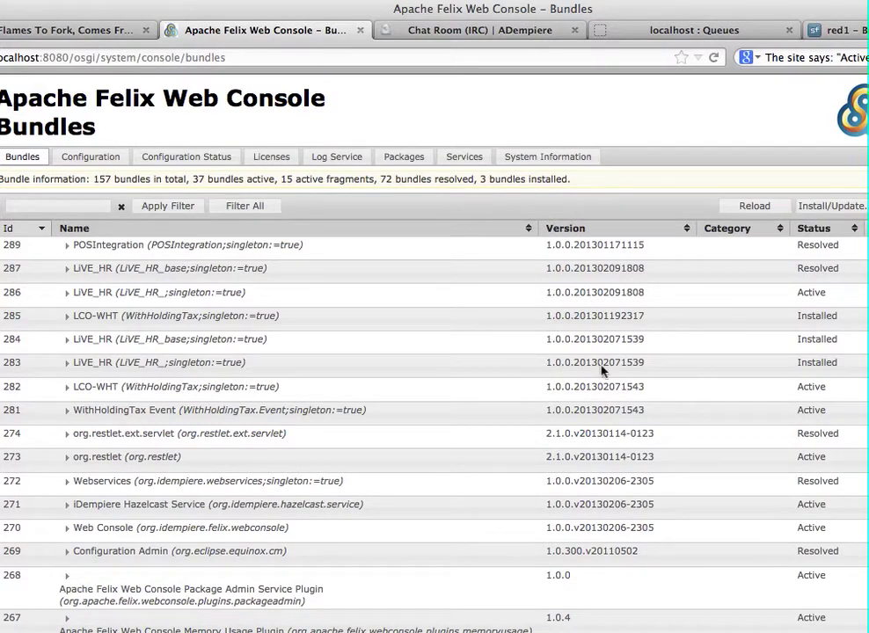
left_click(392, 590)
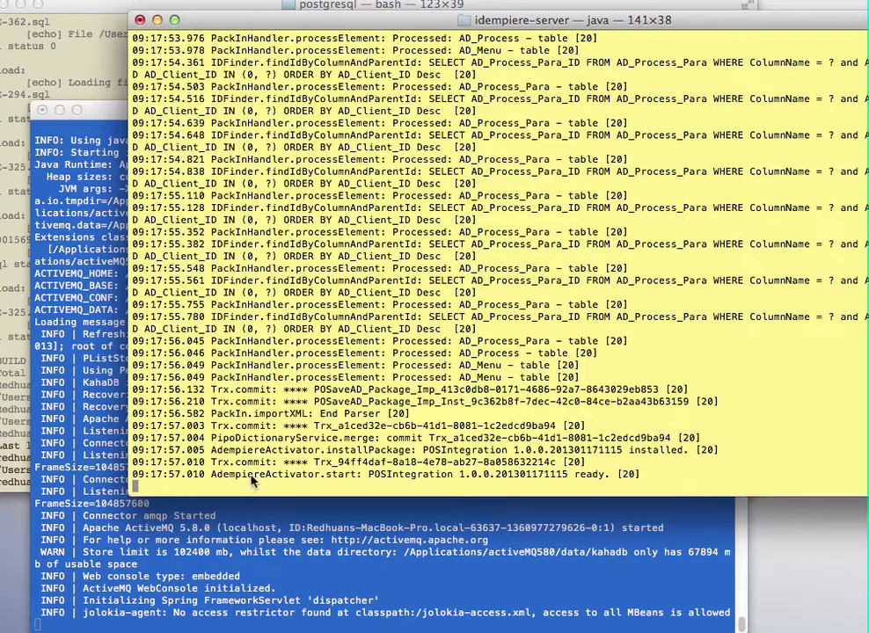
mouse_move(408, 615)
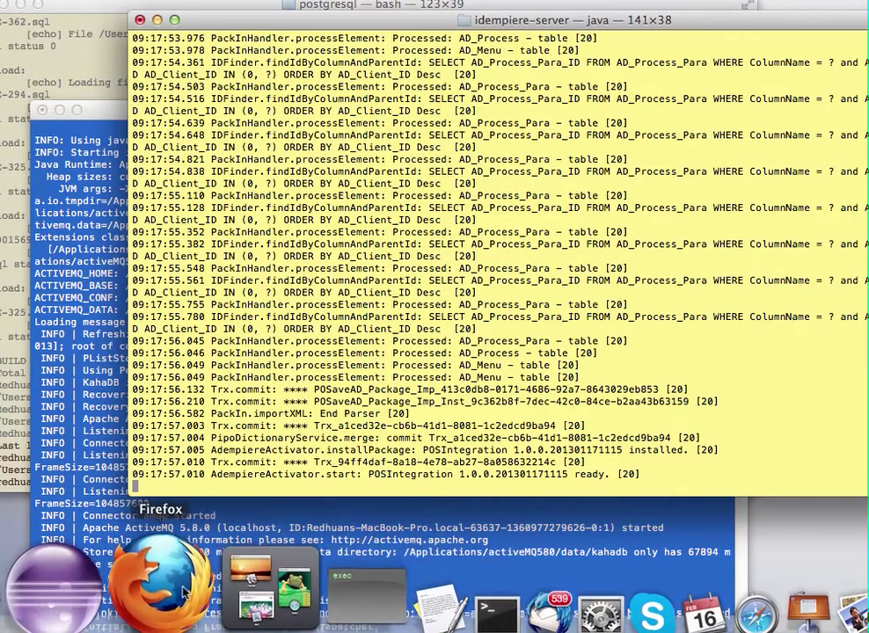
left_click(167, 580)
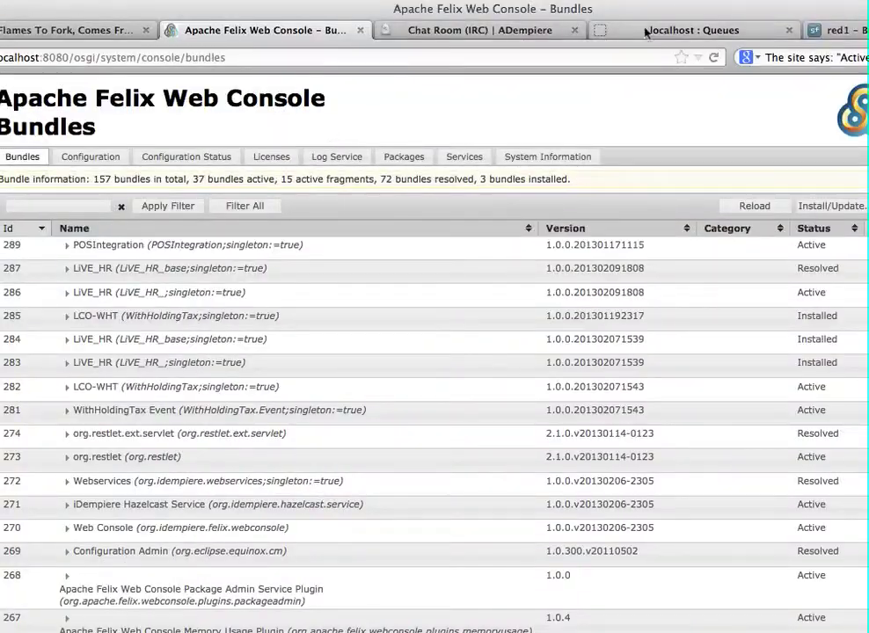
Load the iDempiere Application Home at localhost, launch the web UI, then return to Felix Bundles.
key("super+9")
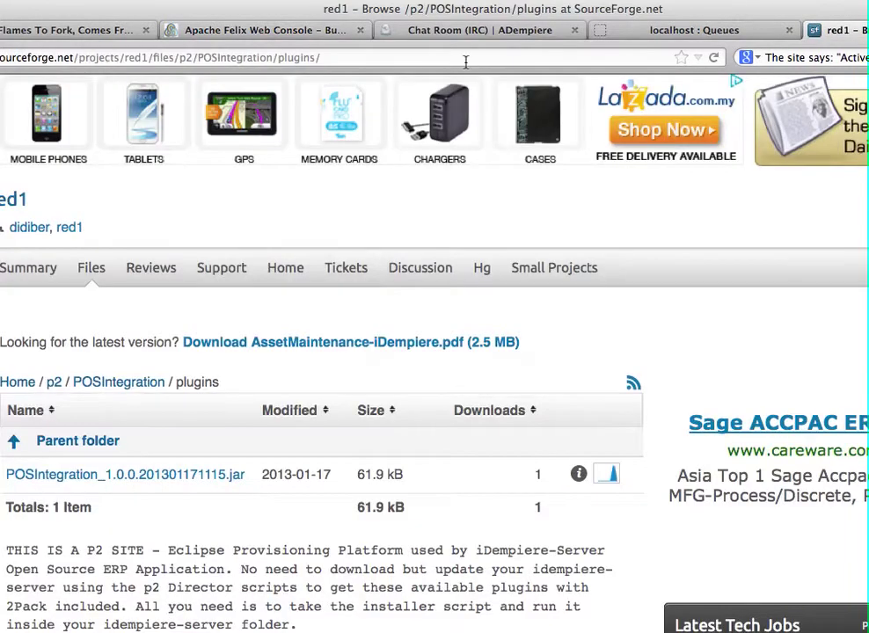
left_click(463, 60)
type("localhost/")
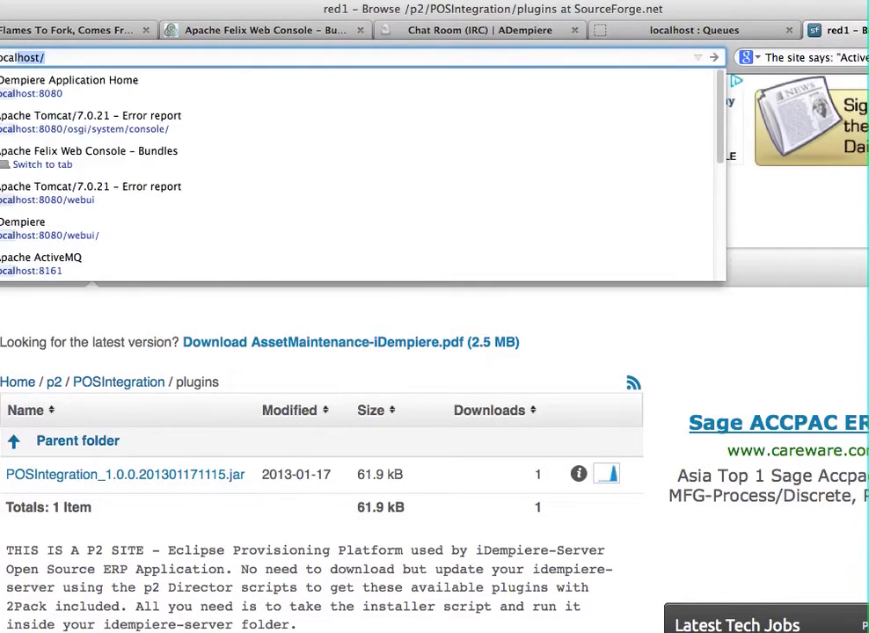
key("Down")
key("Return")
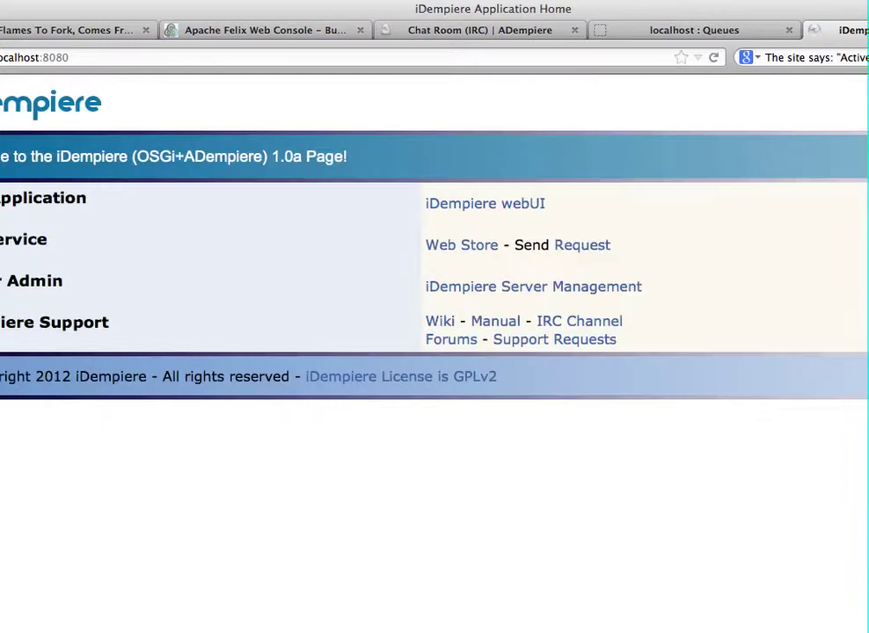
left_click(476, 207)
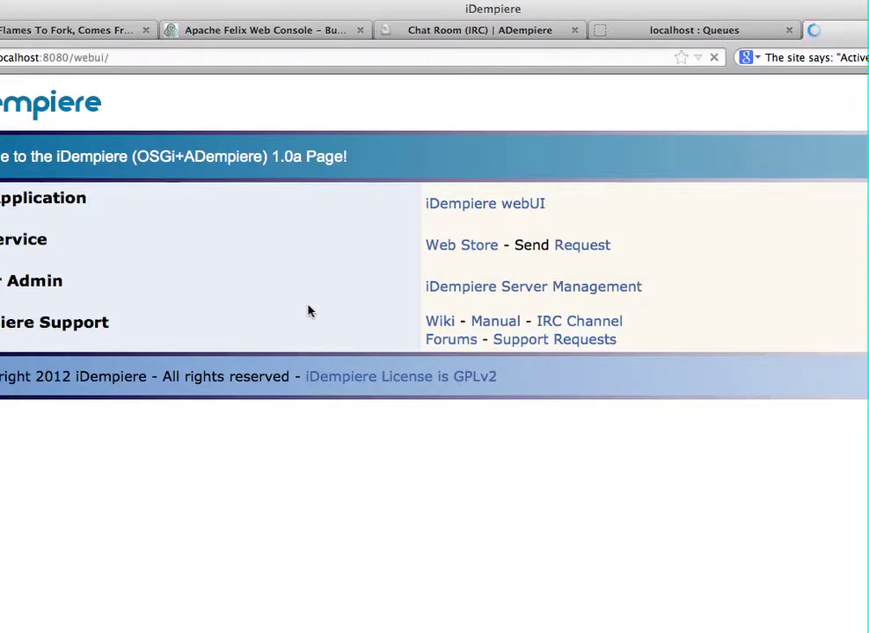
left_click(227, 30)
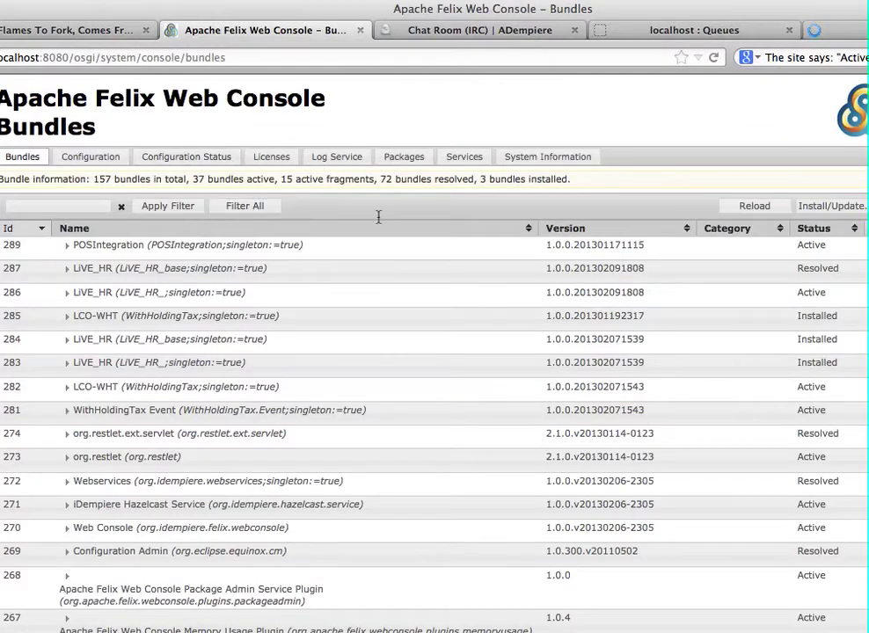
Review Felix's Configuration Status, System Information and Services pages, then show the iDempiere login.
left_click(187, 159)
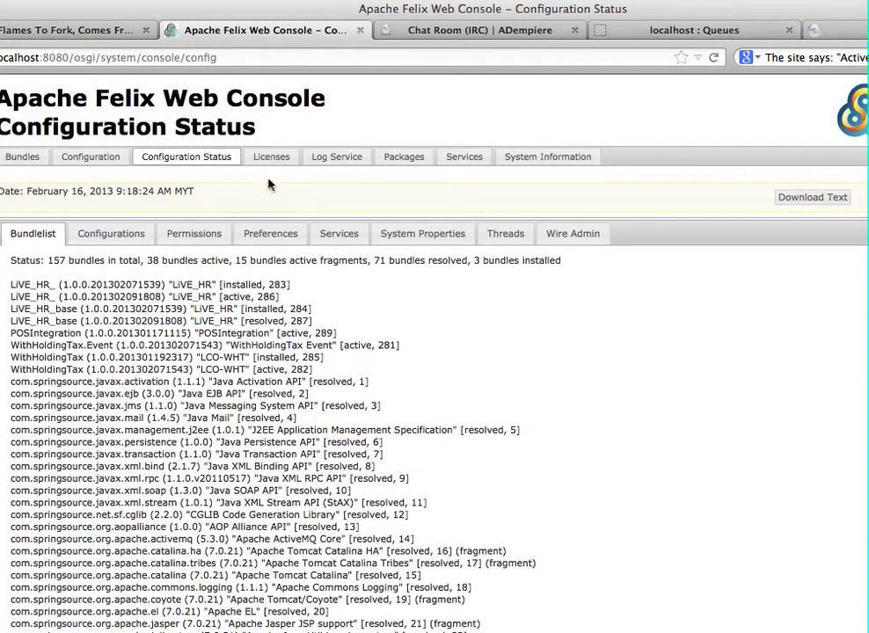
left_click(528, 160)
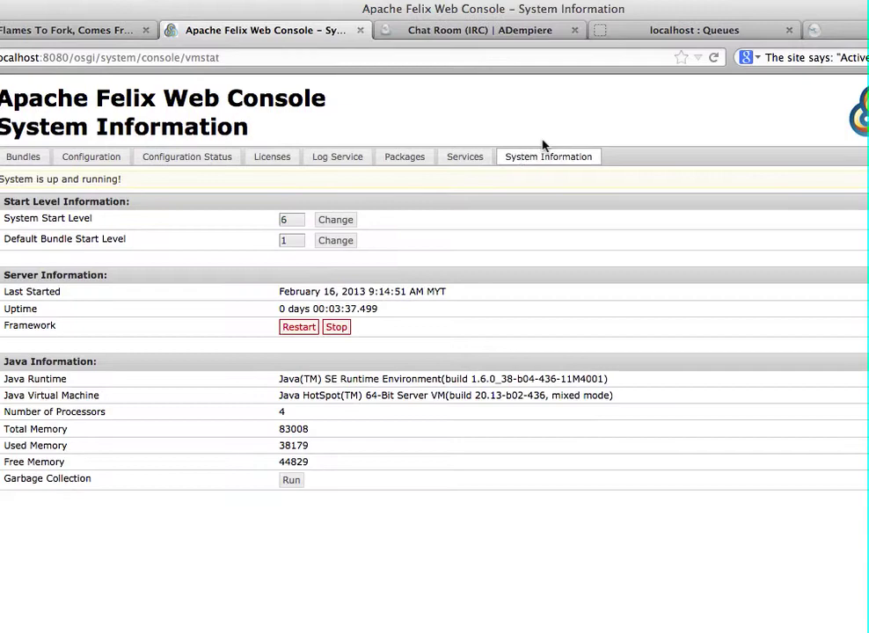
left_click(459, 160)
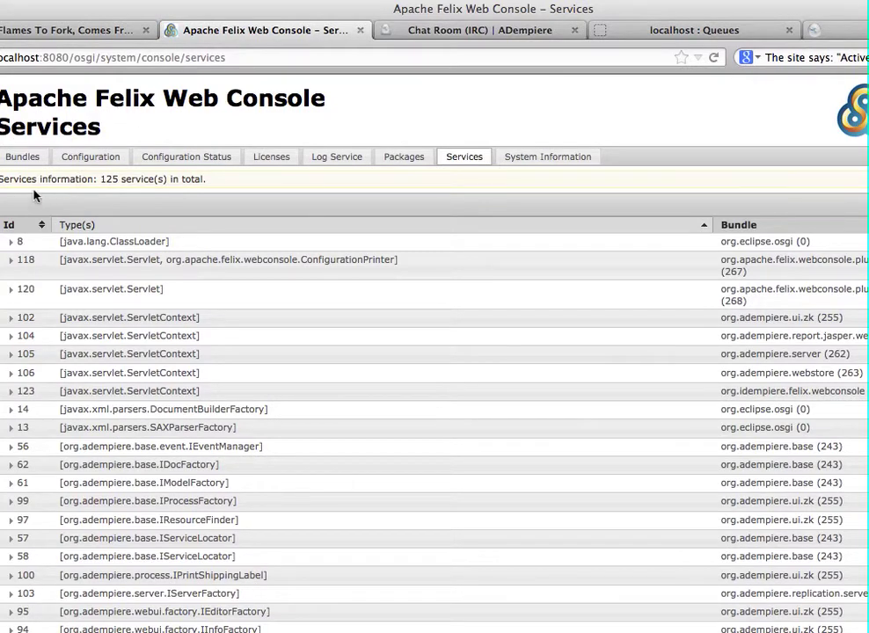
left_click(20, 167)
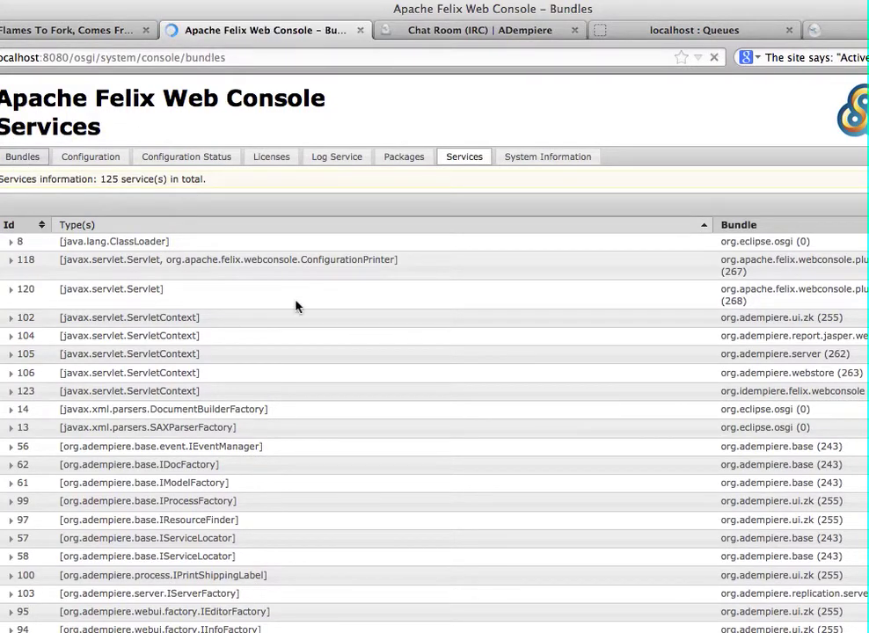
left_click(863, 32)
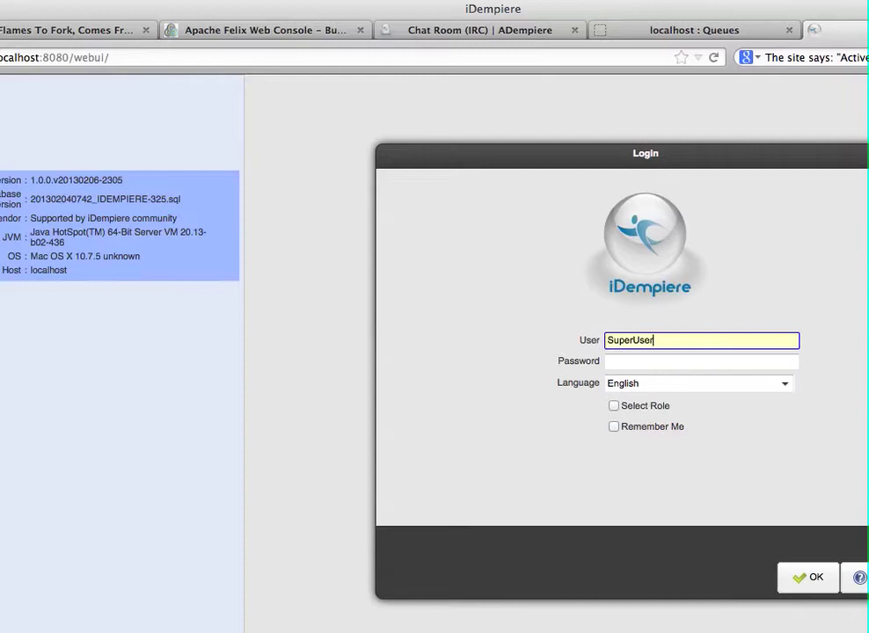
Sign in with the admin user name and password, choosing client GardenWorld with role GardenWorld Admin.
left_click(753, 361)
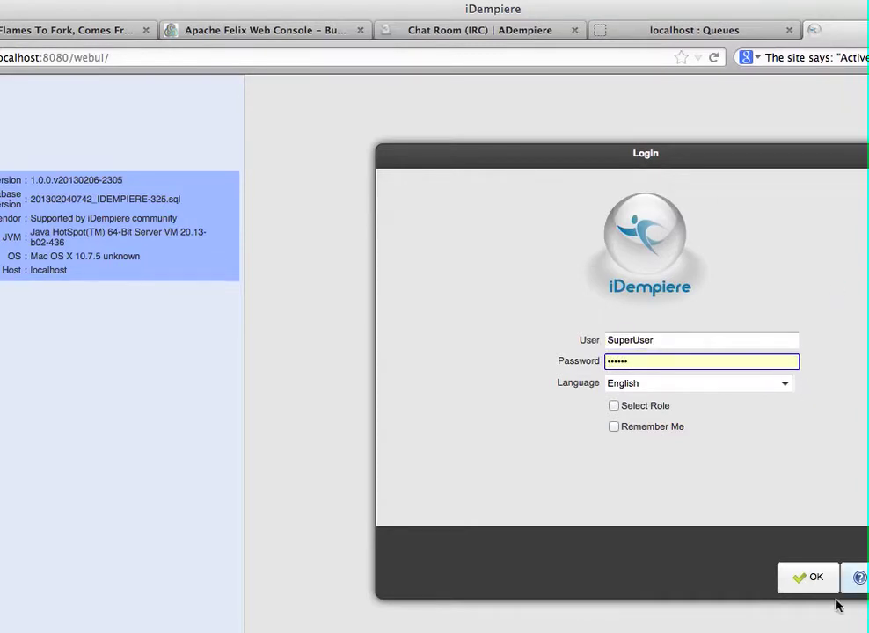
left_click(614, 427)
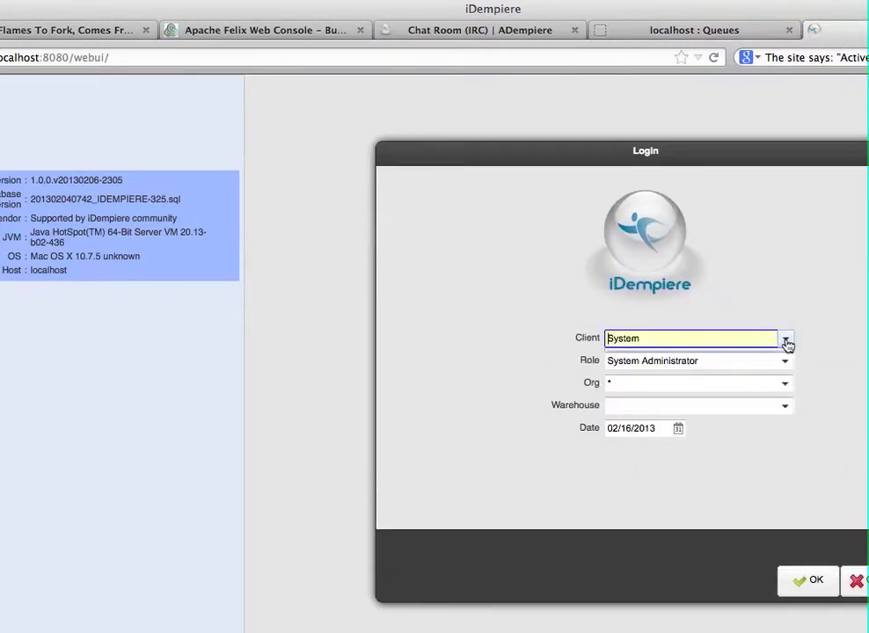
left_click(782, 344)
left_click(718, 365)
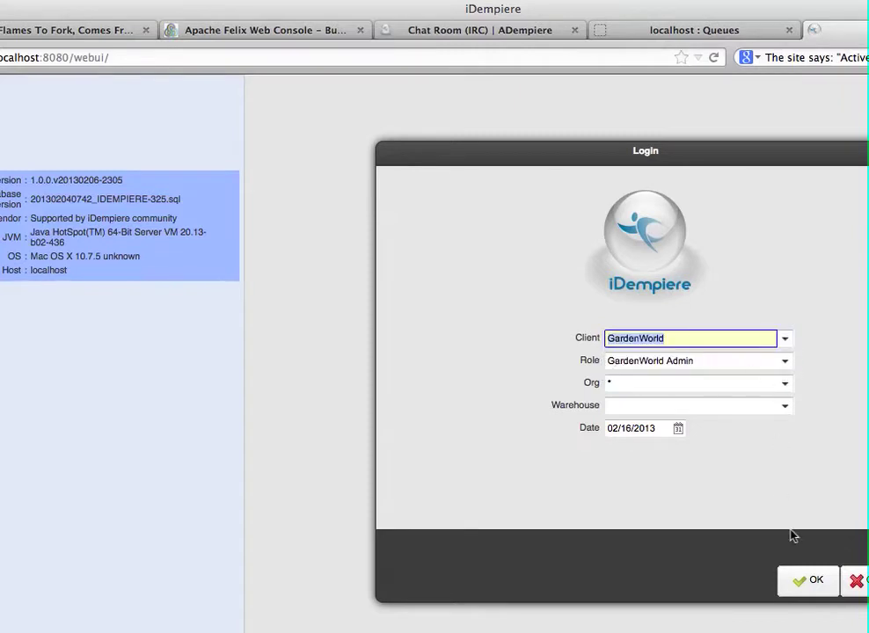
left_click(807, 580)
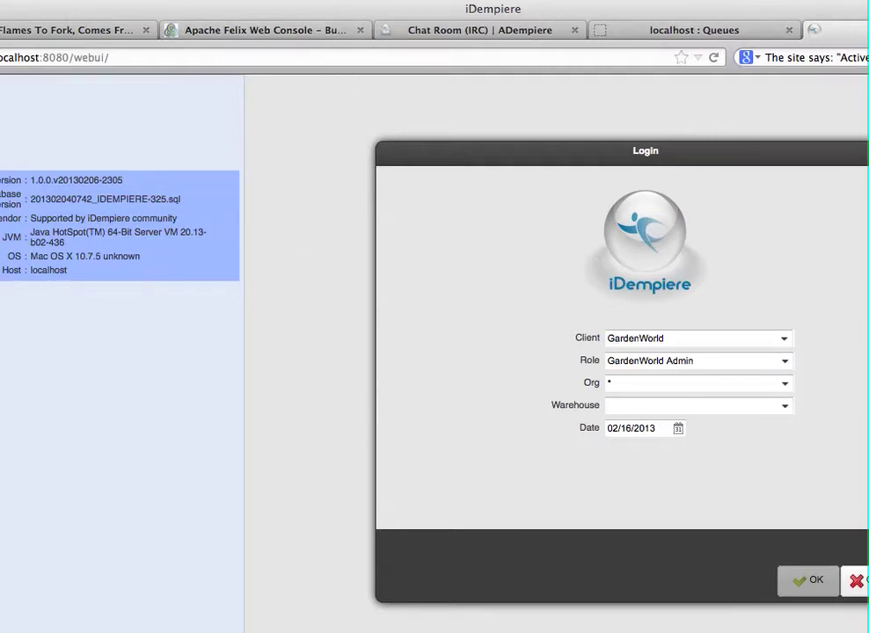
Filter the Felix bundle list by 'POS' so only Active bundle 289 POSIntegration remains.
left_click(285, 29)
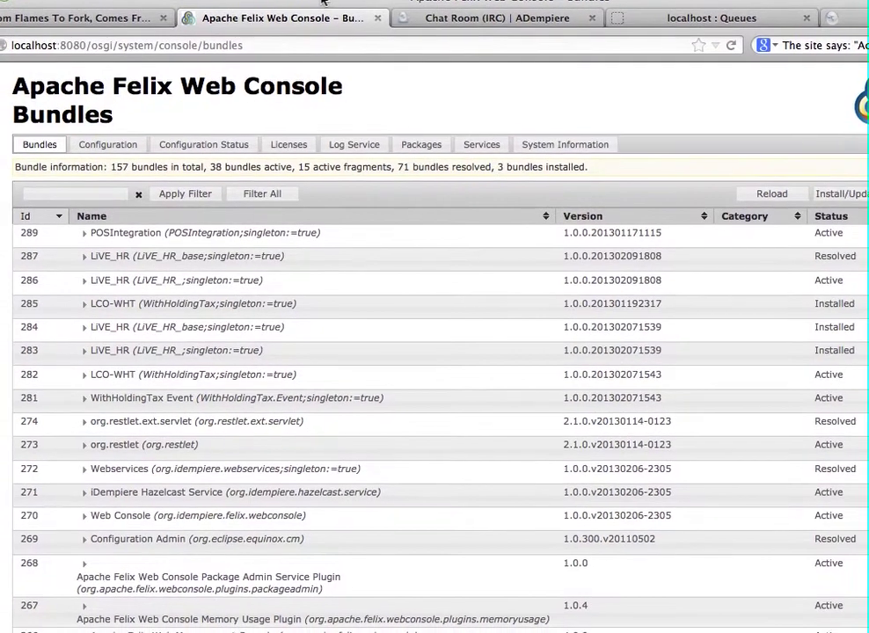
scroll(524, 456, "down", 3)
scroll(406, 352, "up", 3)
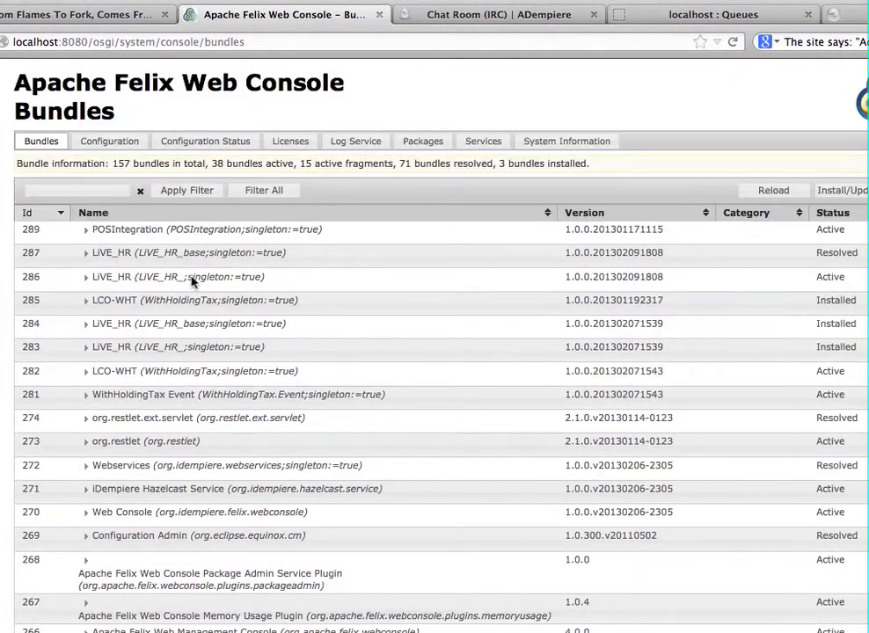
left_click(165, 192)
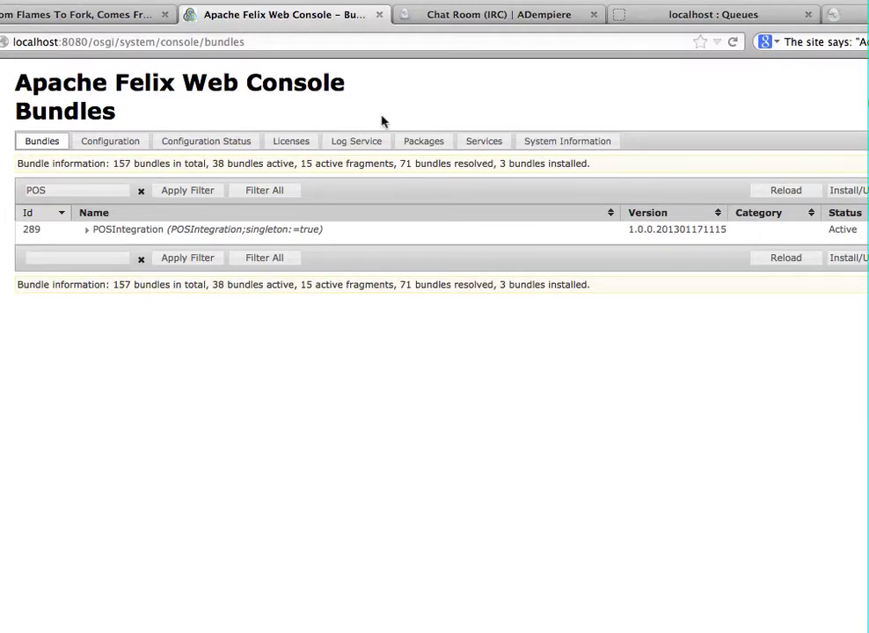
Open the iDempiere main menu and expand the POS Integration entries.
left_click(831, 16)
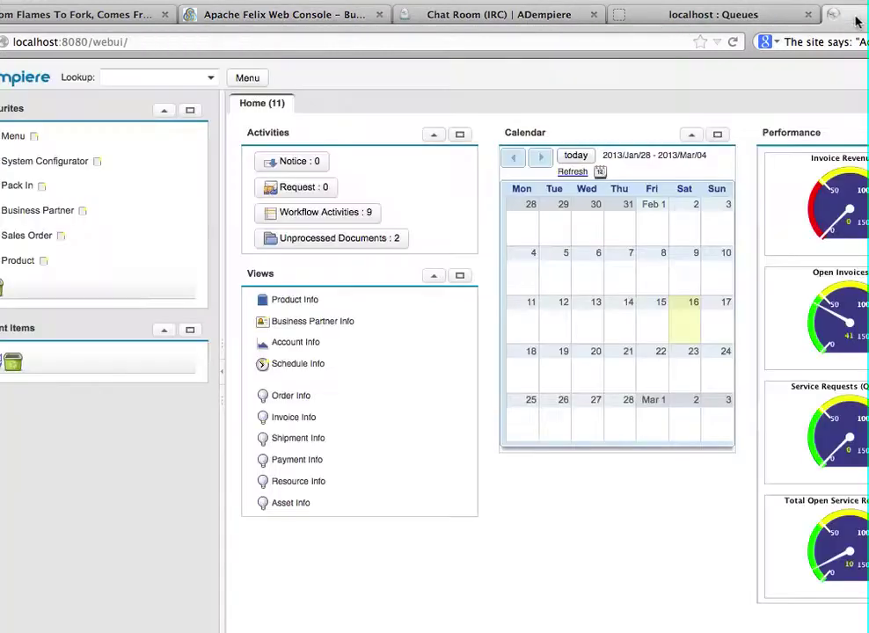
left_click(247, 78)
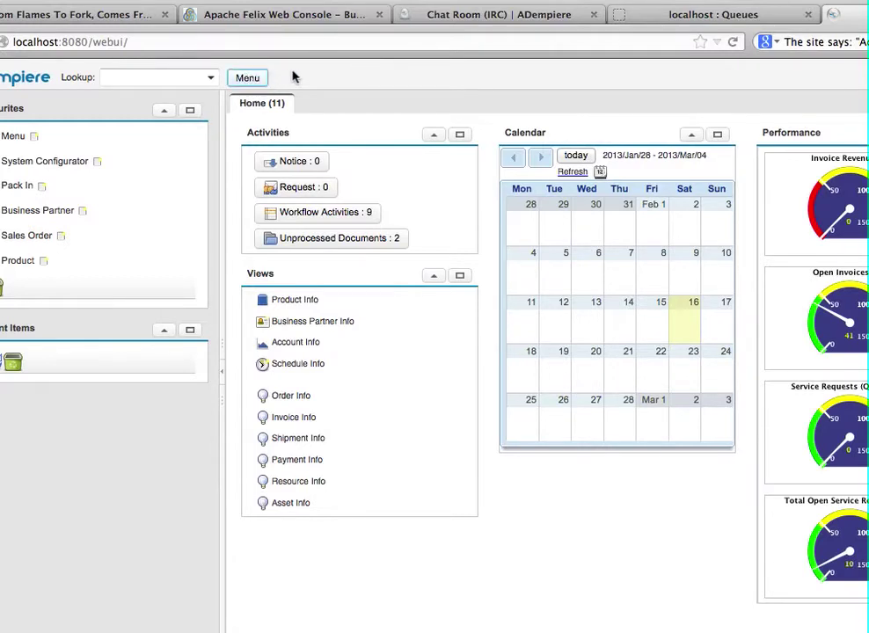
left_click(252, 83)
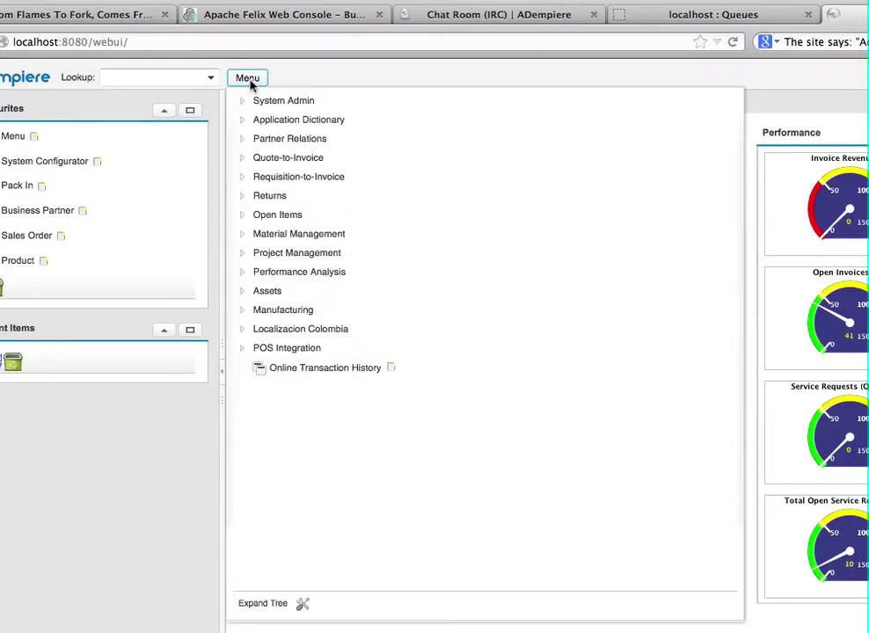
left_click(244, 350)
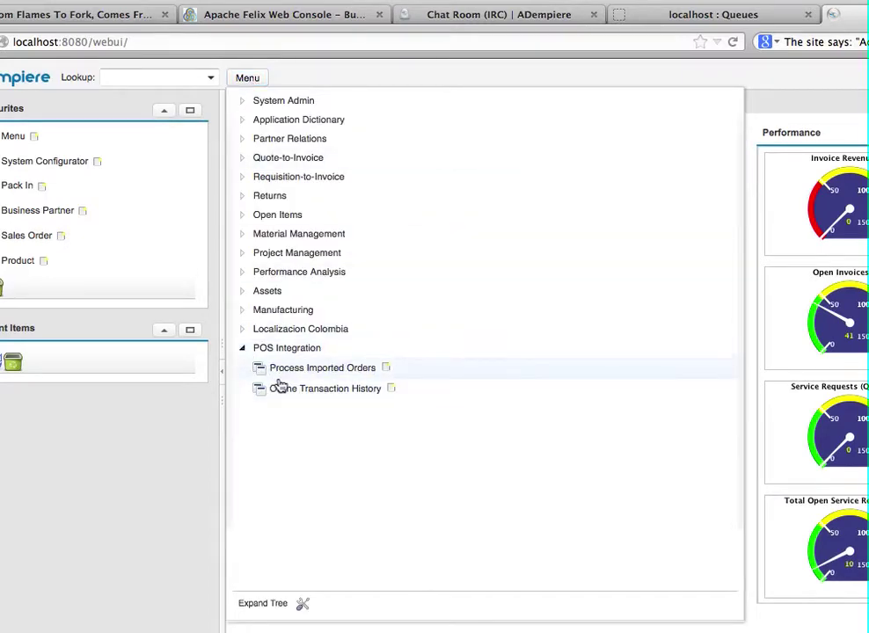
Run Role Access Update for GardenWorld Admin, found via lookup 'role ac', then shrink the browser.
left_click(120, 77)
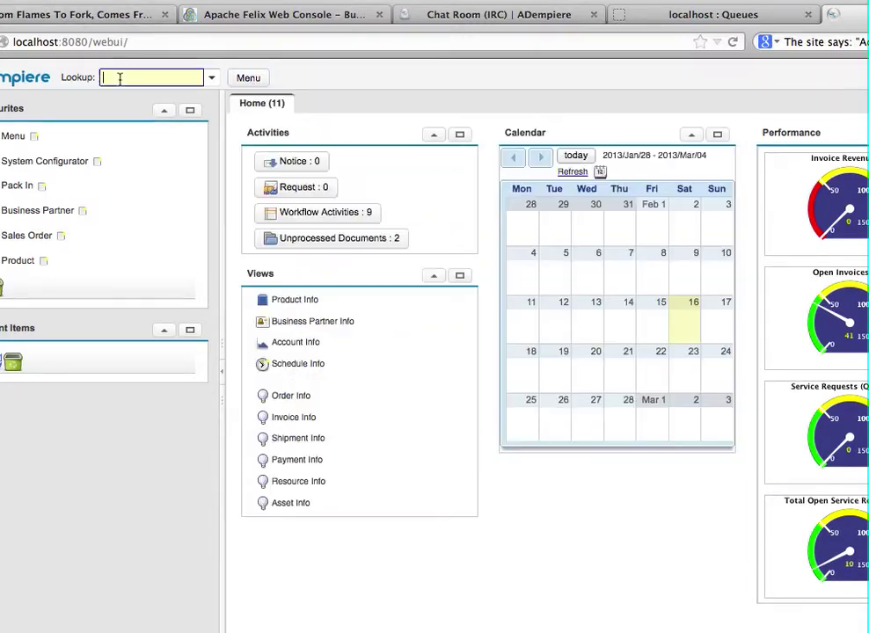
type("role ac")
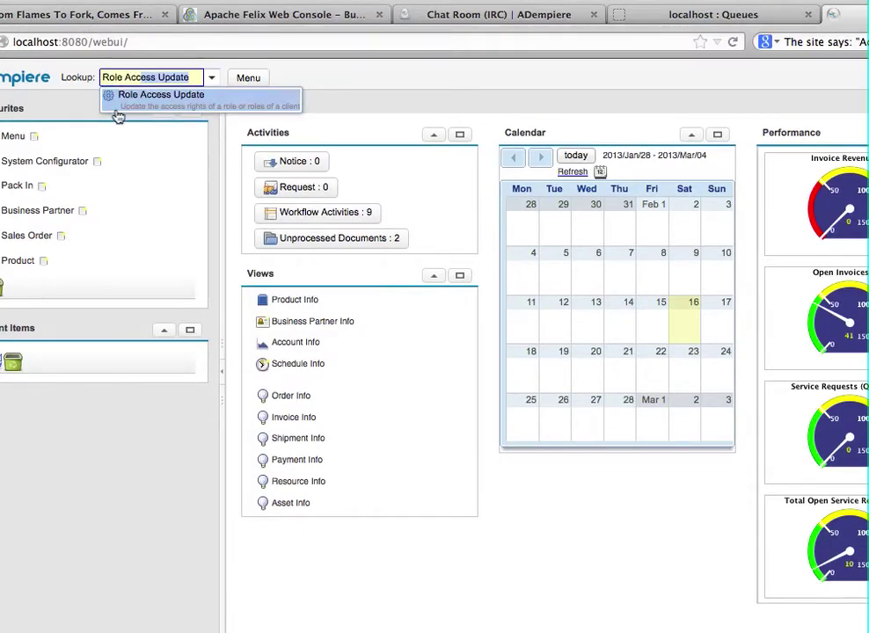
left_click(151, 102)
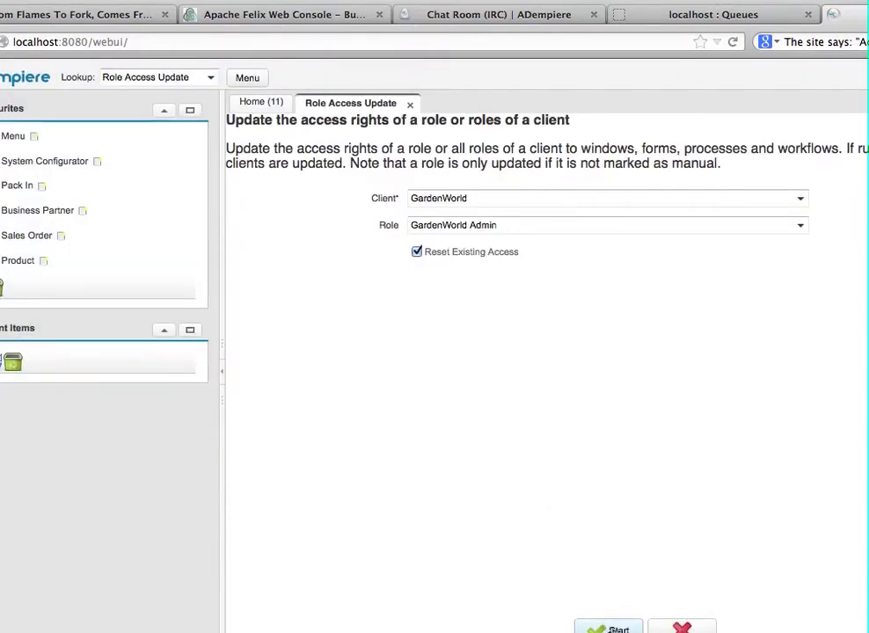
left_click(610, 628)
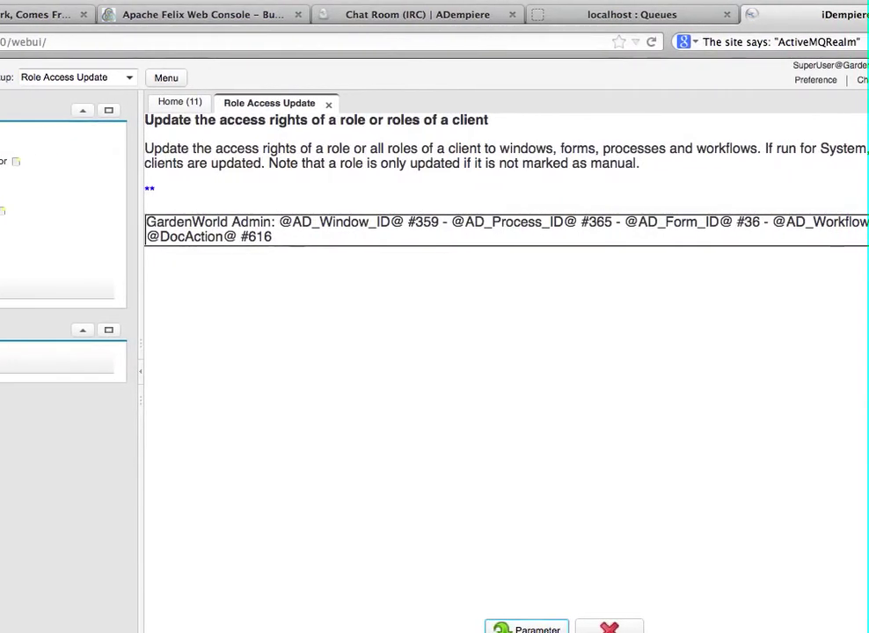
left_click_drag(867, 629, 804, 558)
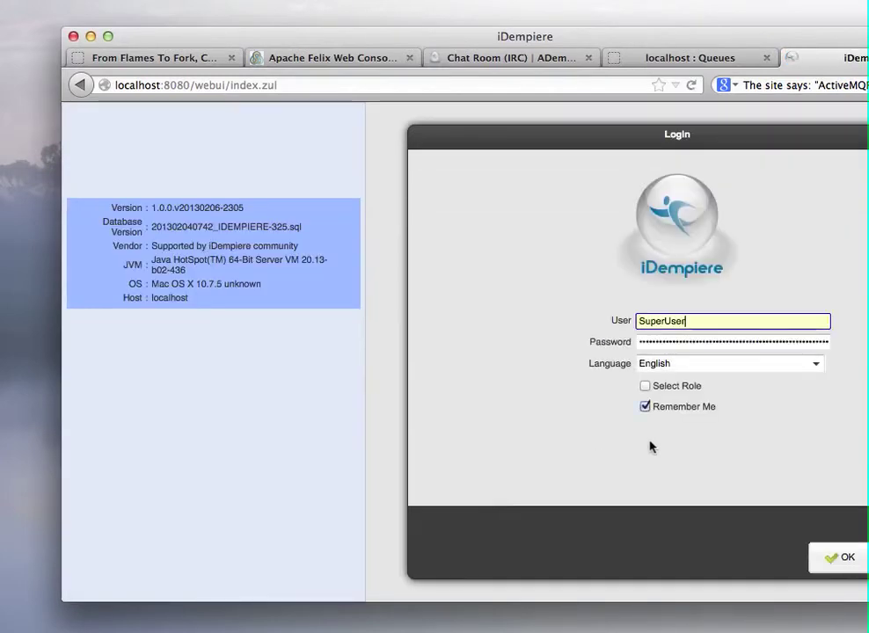
Log back in, glance at ActiveMQ Queues, then open Menu > POS Integration > Export to Queue.
left_click(838, 558)
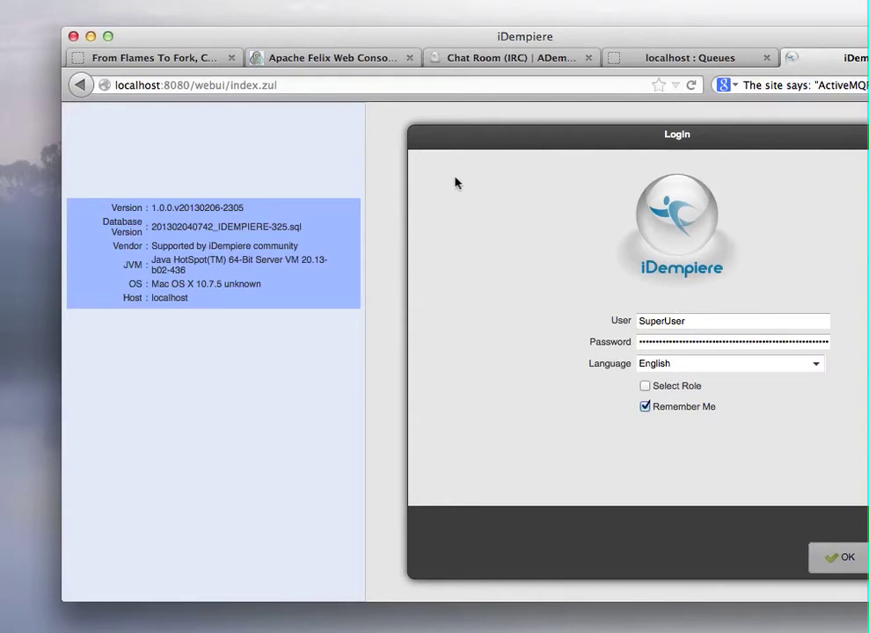
left_click(648, 59)
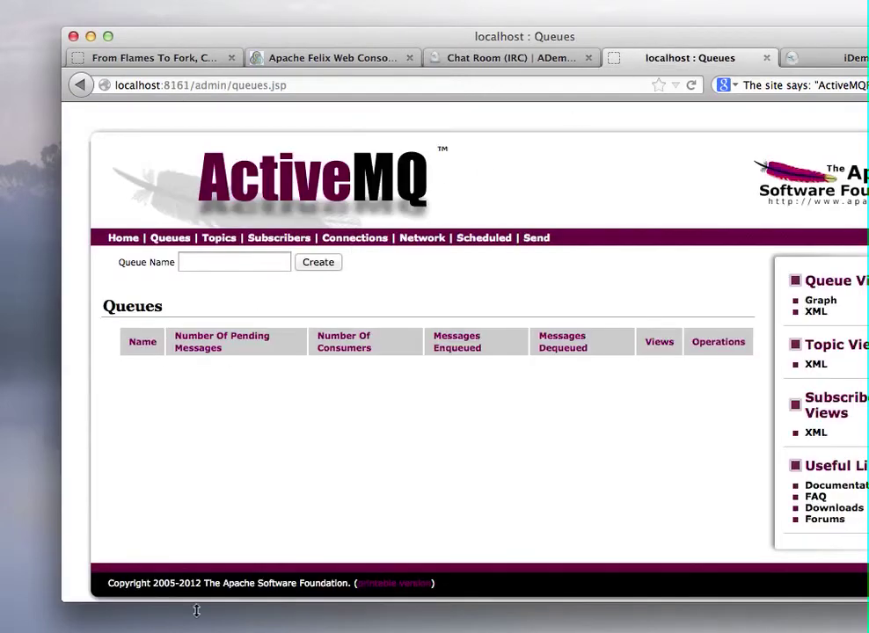
left_click(846, 62)
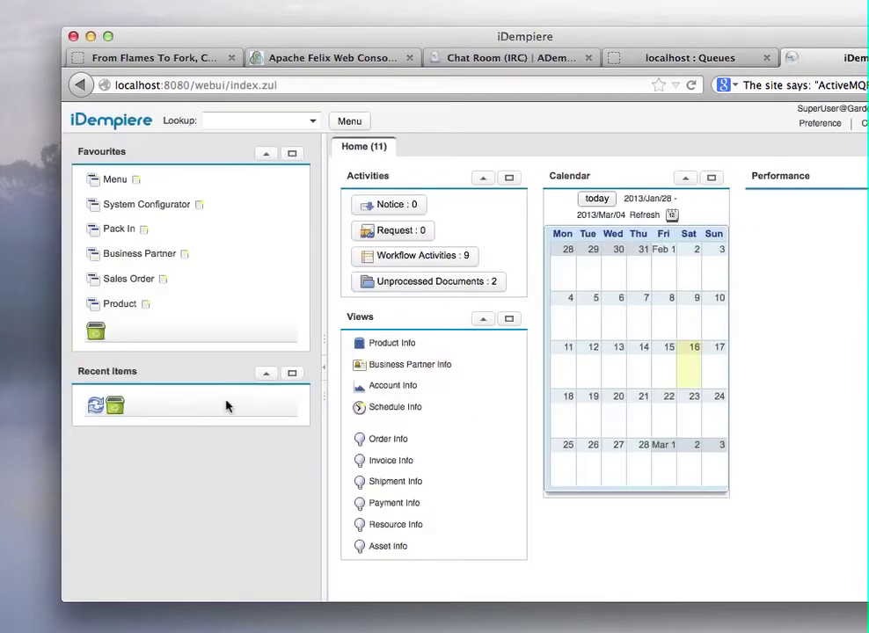
left_click(351, 128)
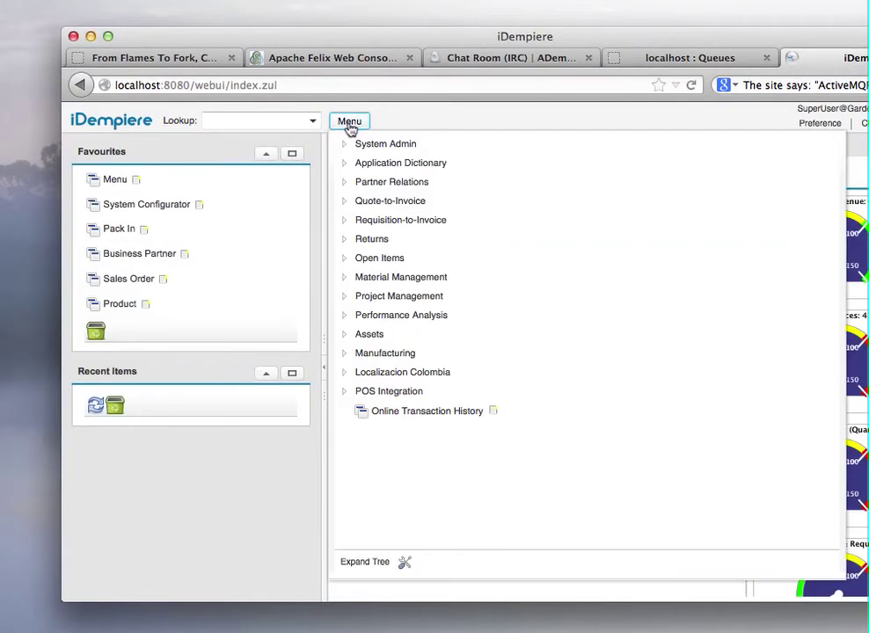
left_click(347, 395)
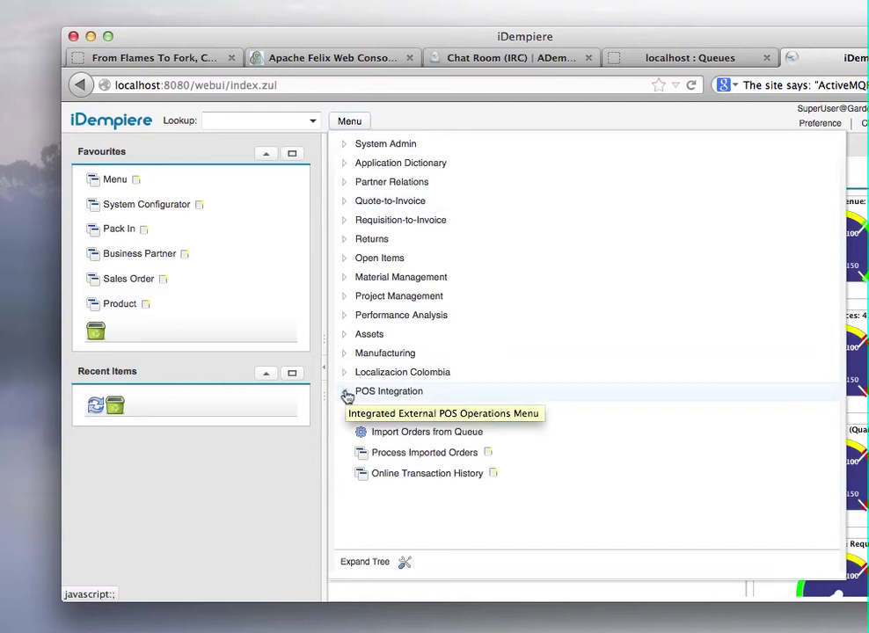
left_click(420, 413)
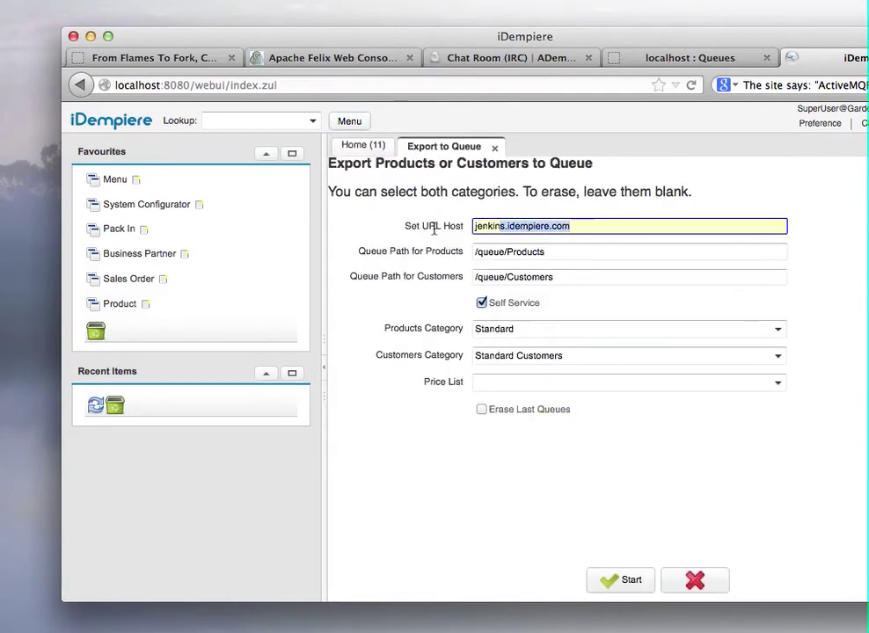
Export Tools-category products and customers to localhost queues with price list Standard 2003.
type("localhost")
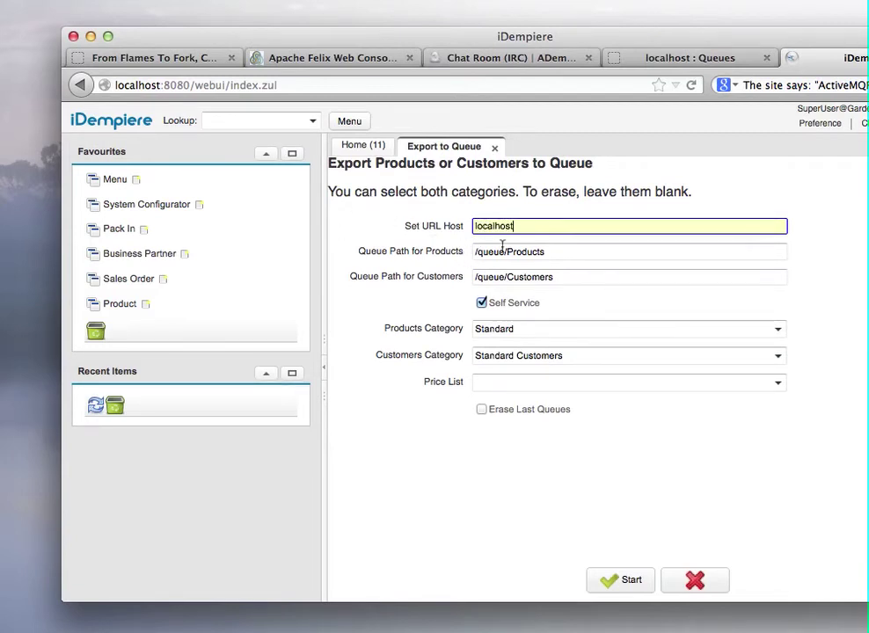
left_click(777, 329)
left_click(497, 462)
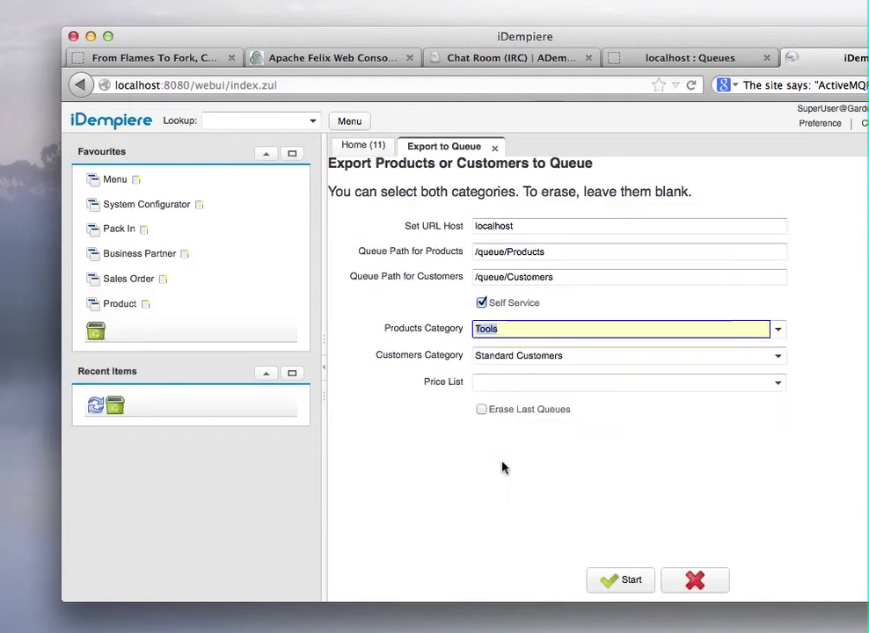
left_click(778, 383)
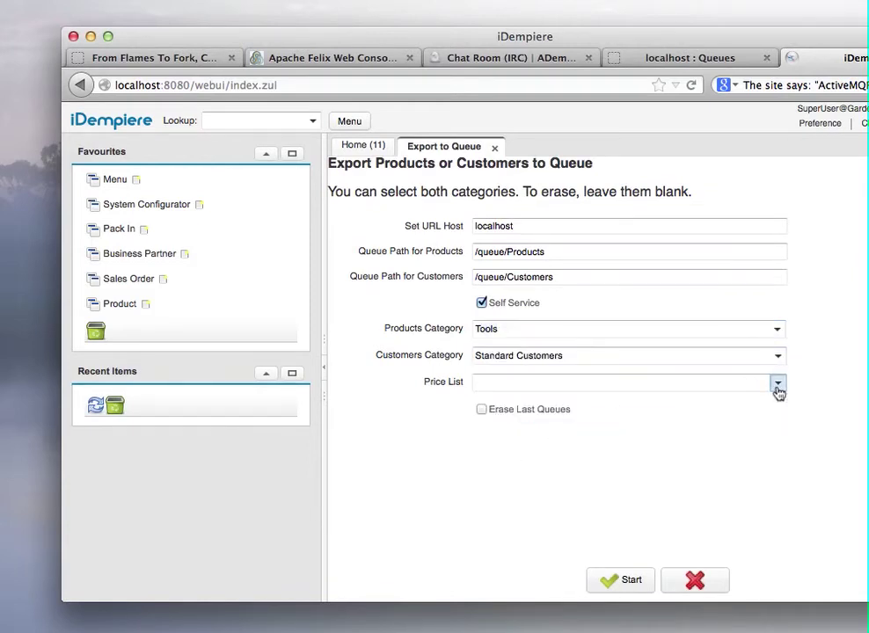
left_click(536, 435)
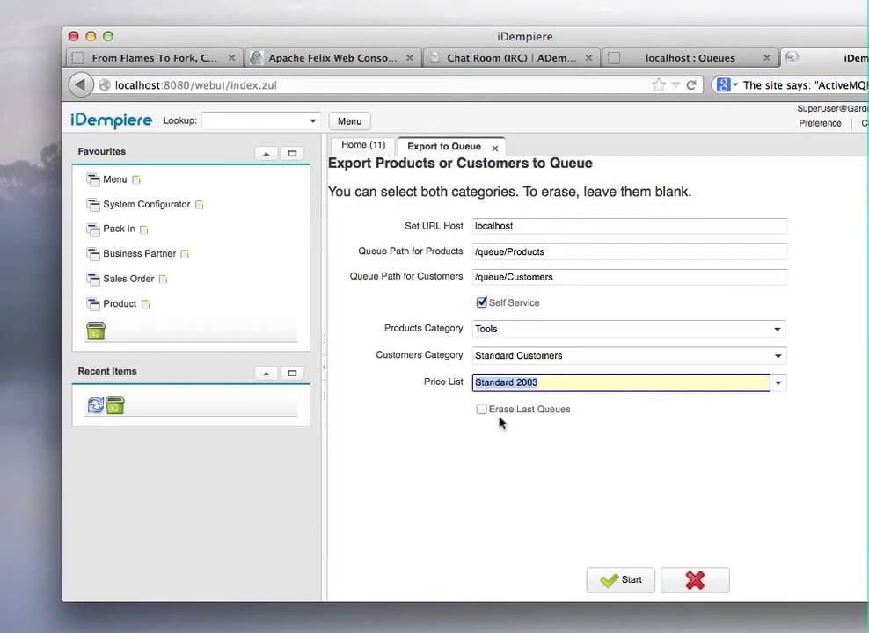
left_click(620, 581)
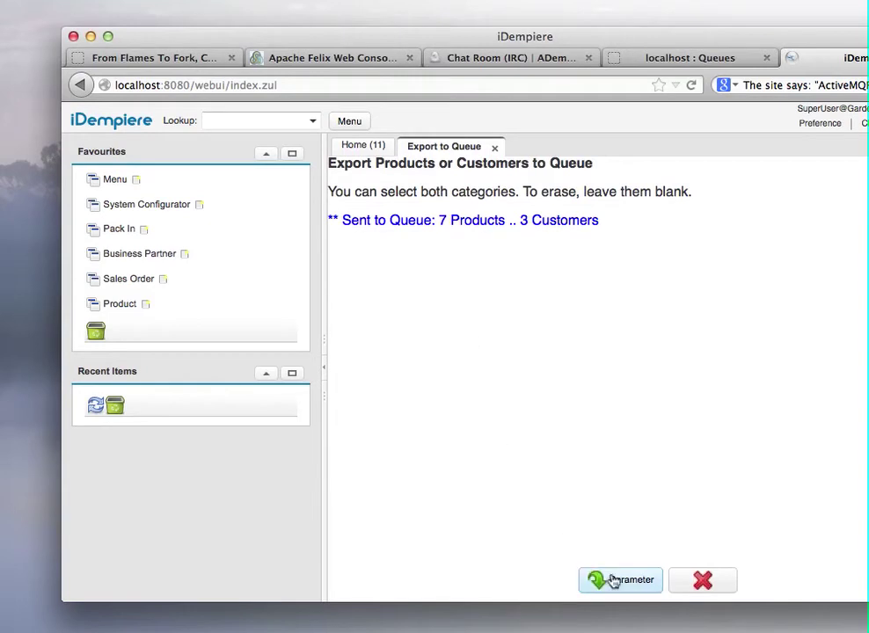
left_click(691, 60)
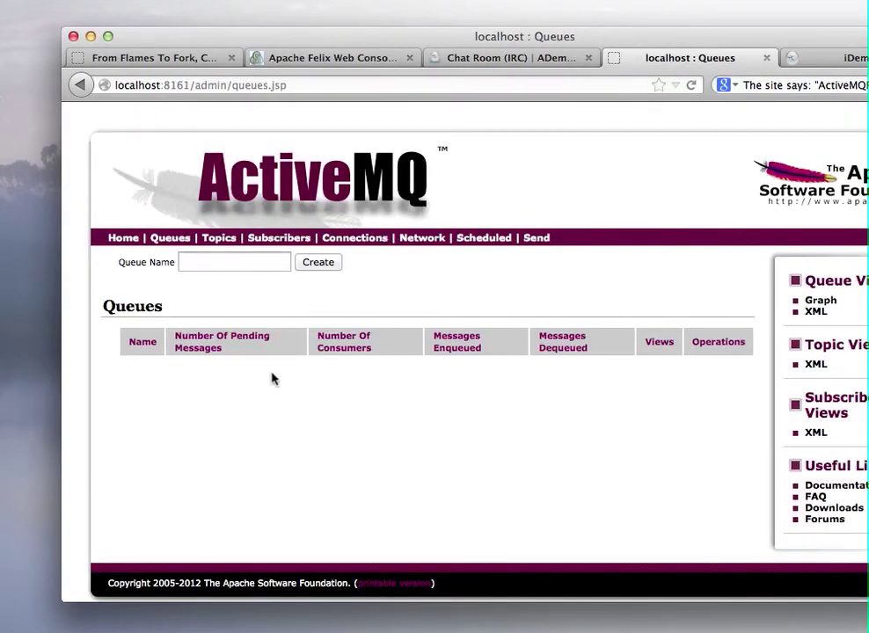
Reload ActiveMQ Queues to confirm Customers and Products each hold 1 pending message, then return to Felix.
left_click(158, 238)
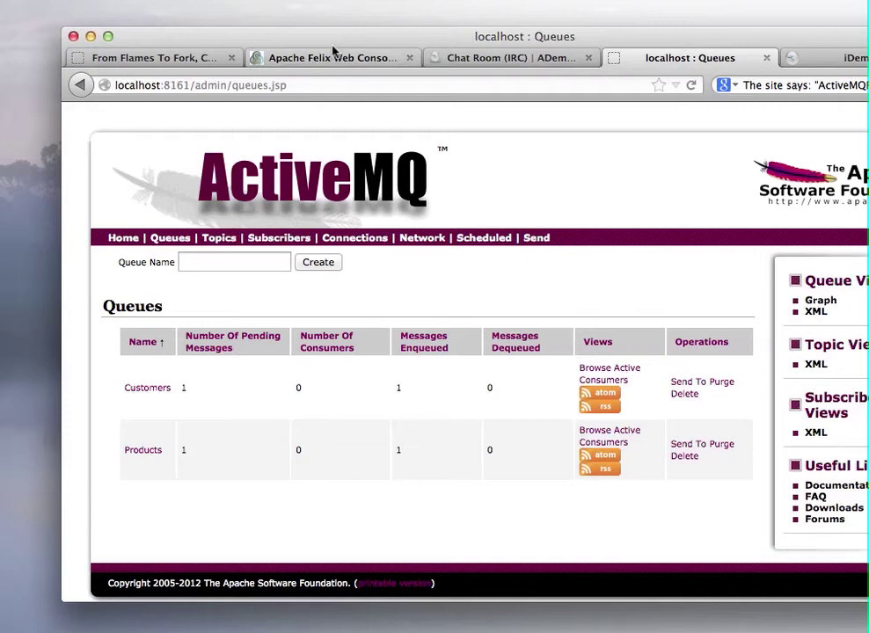
mouse_move(189, 616)
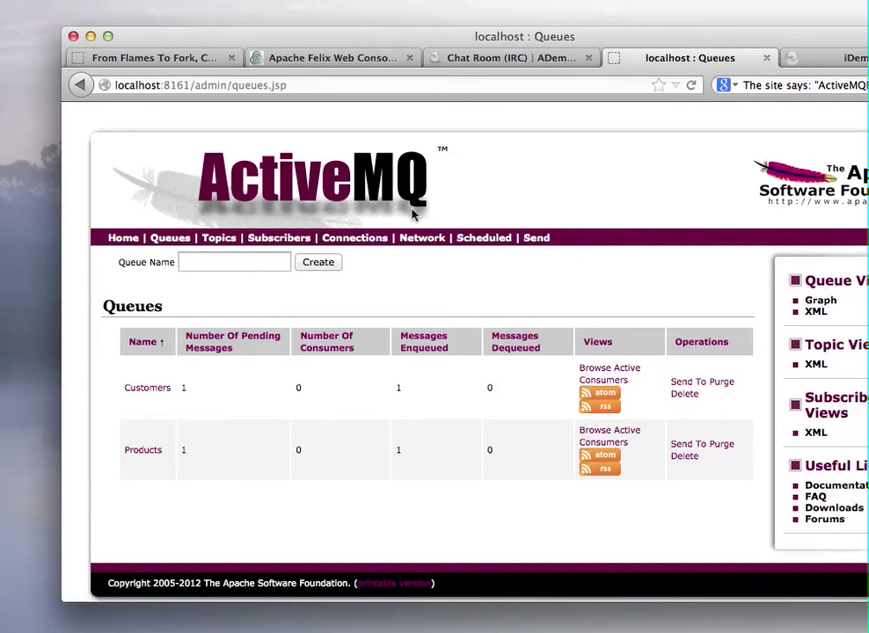
left_click(334, 59)
left_click_drag(345, 39, 304, 32)
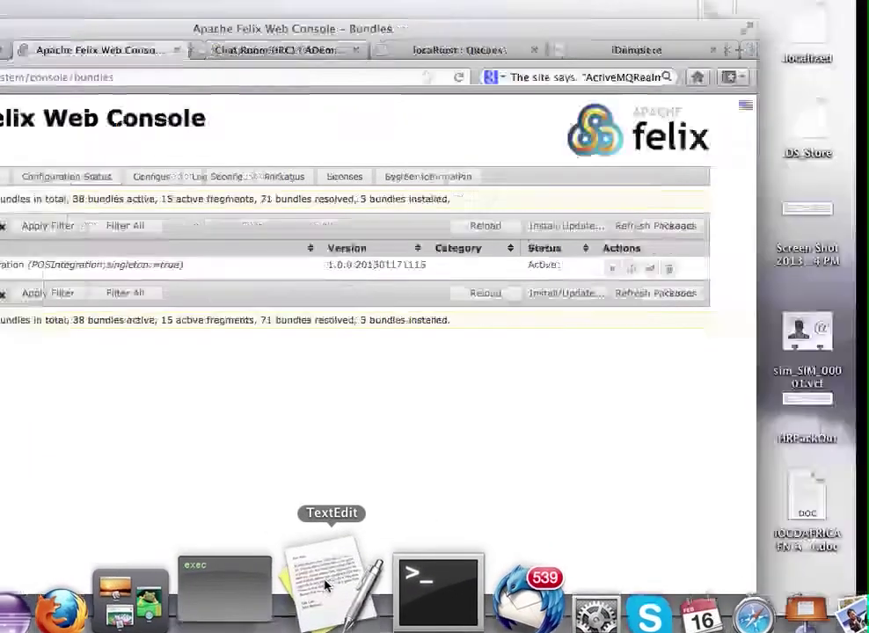
Bring POS_steps forward in TextEdit and highlight the console URL and POSIntegration install lines.
left_click(326, 594)
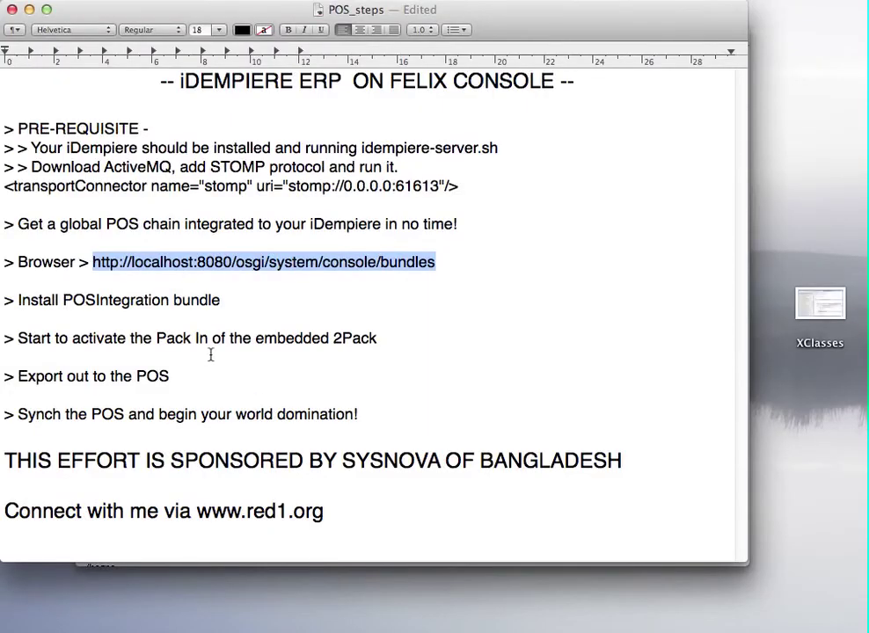
left_click(296, 420)
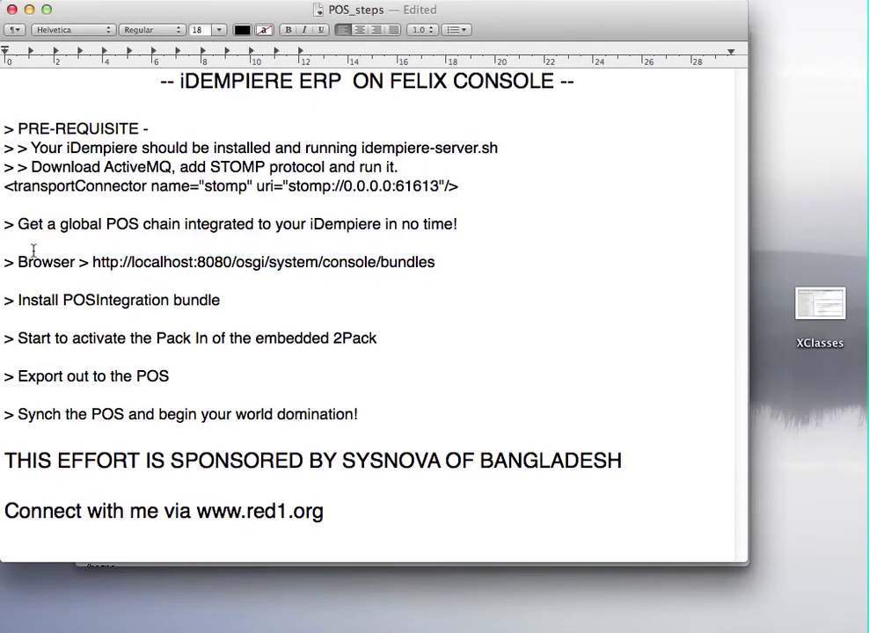
left_click_drag(20, 261, 486, 254)
left_click(450, 267)
left_click_drag(63, 299, 256, 302)
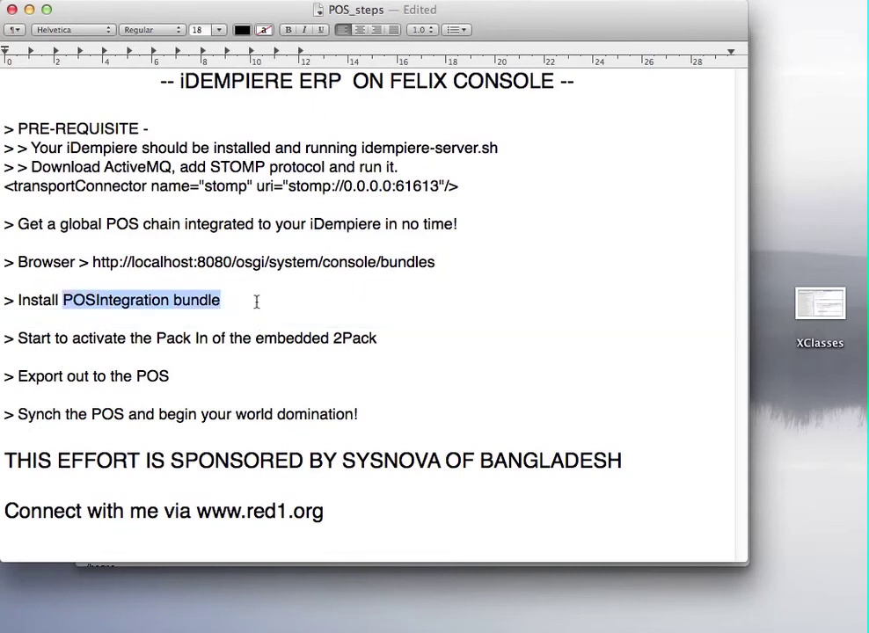
left_click(219, 363)
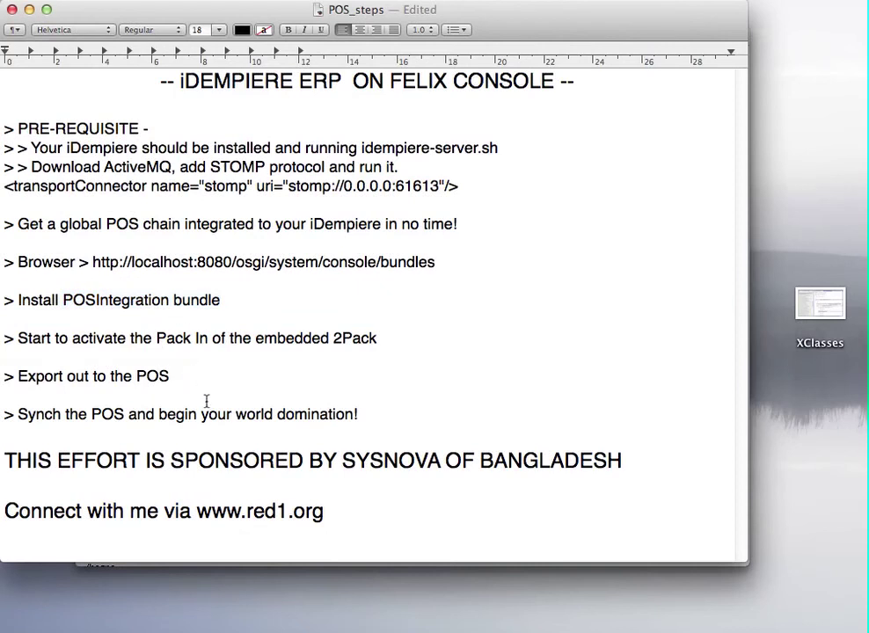